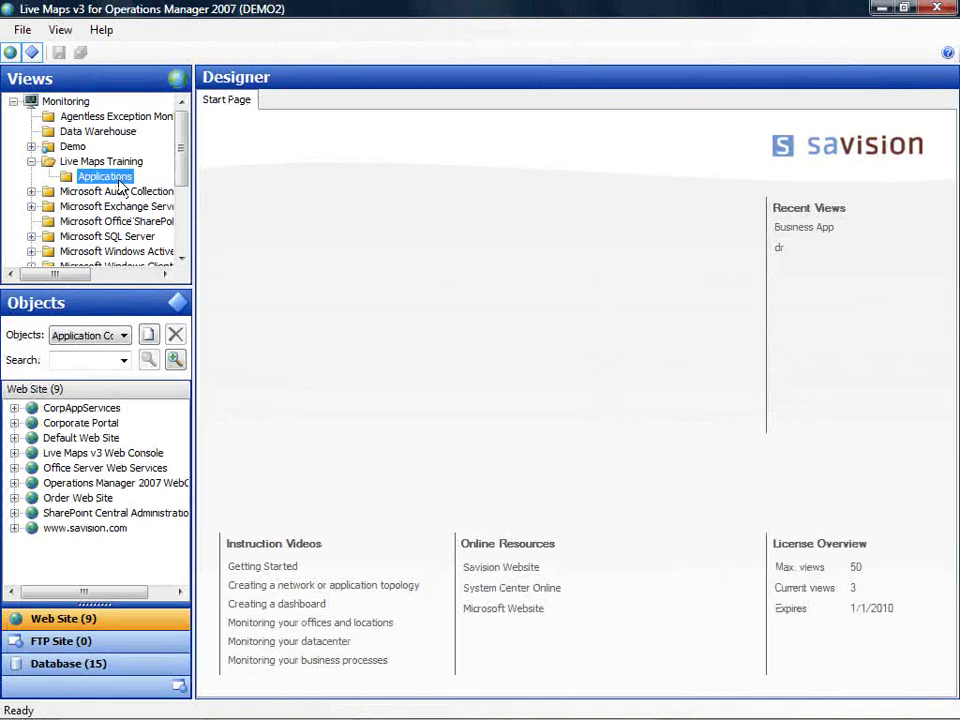
- Add a new Drawing view named "Business App" to the Applications folder under Live Maps Training
right_click(119, 182)
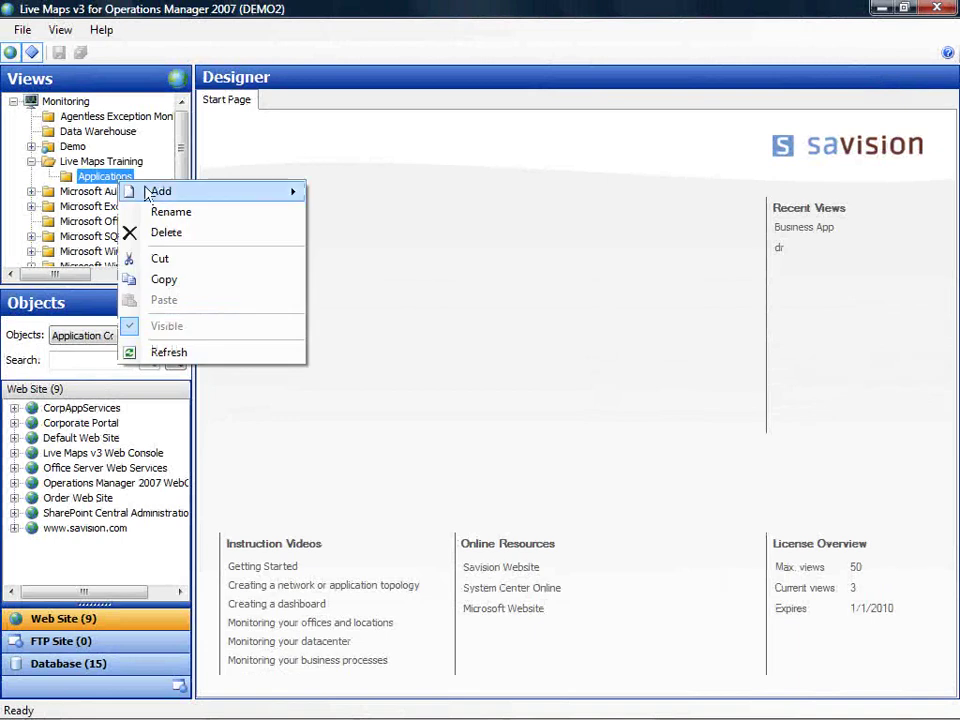
mouse_move(146, 190)
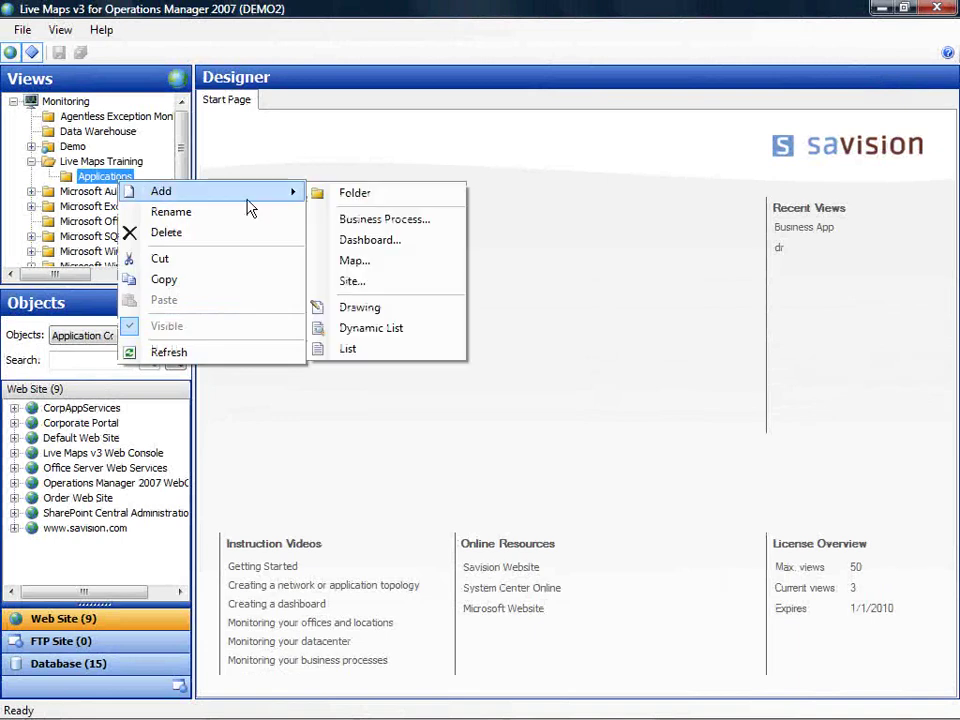
left_click(360, 308)
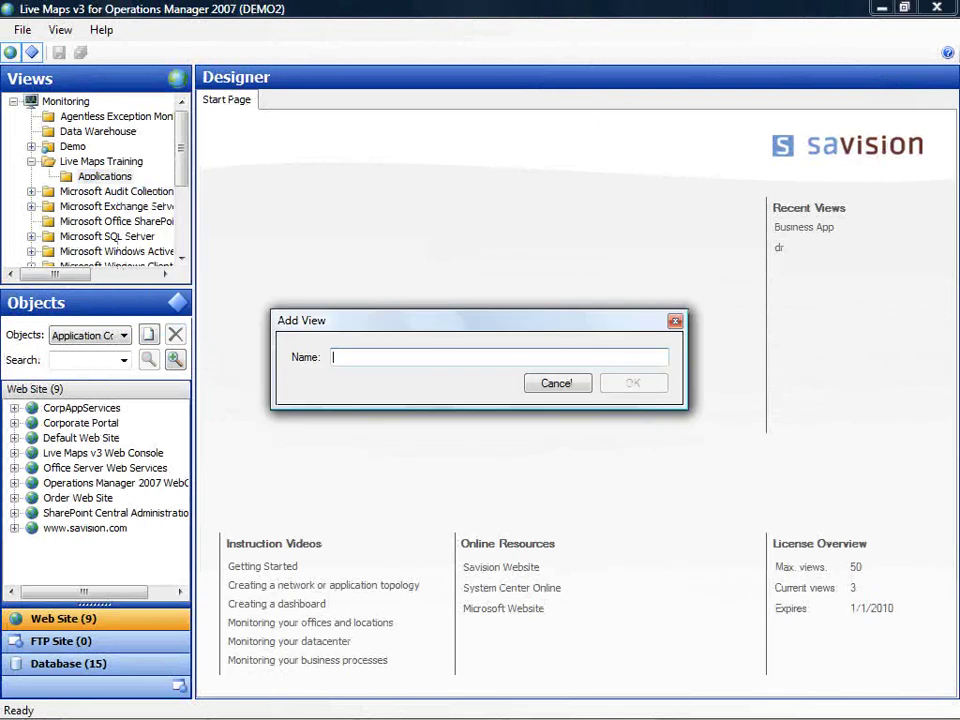
type("Business A")
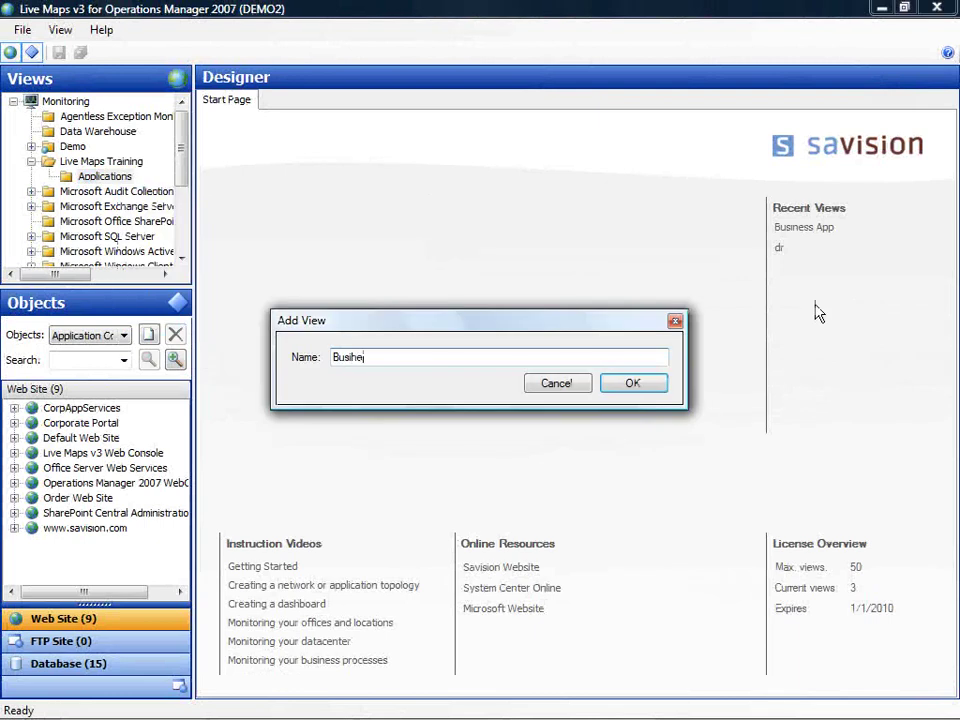
type("pp")
key("Return")
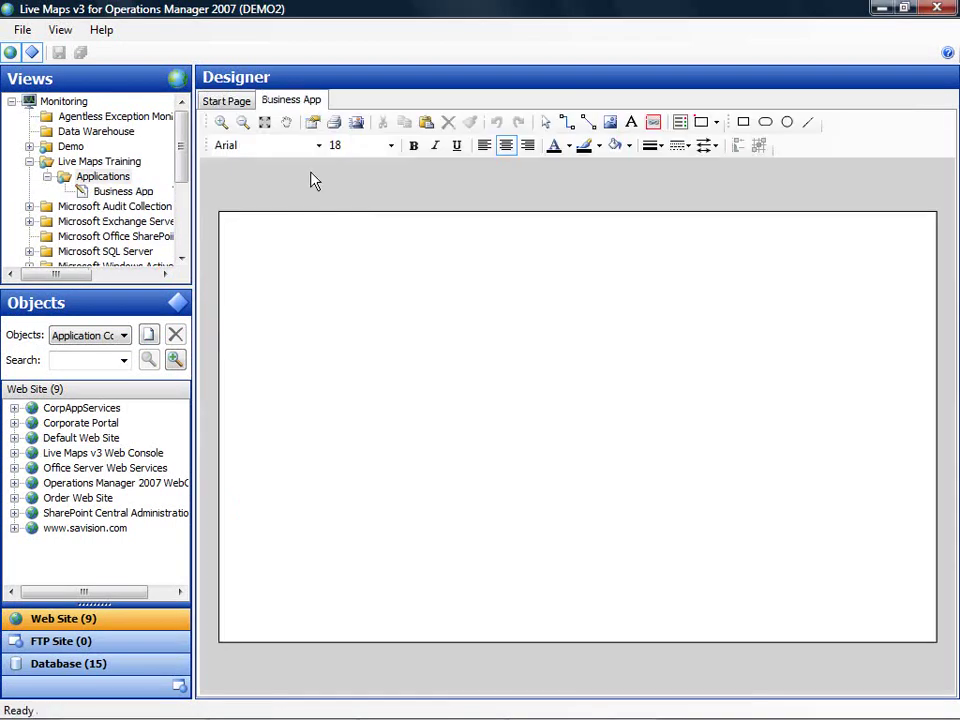
- Set the drawing's page to the pre-defined size 1000 x 600
left_click(313, 123)
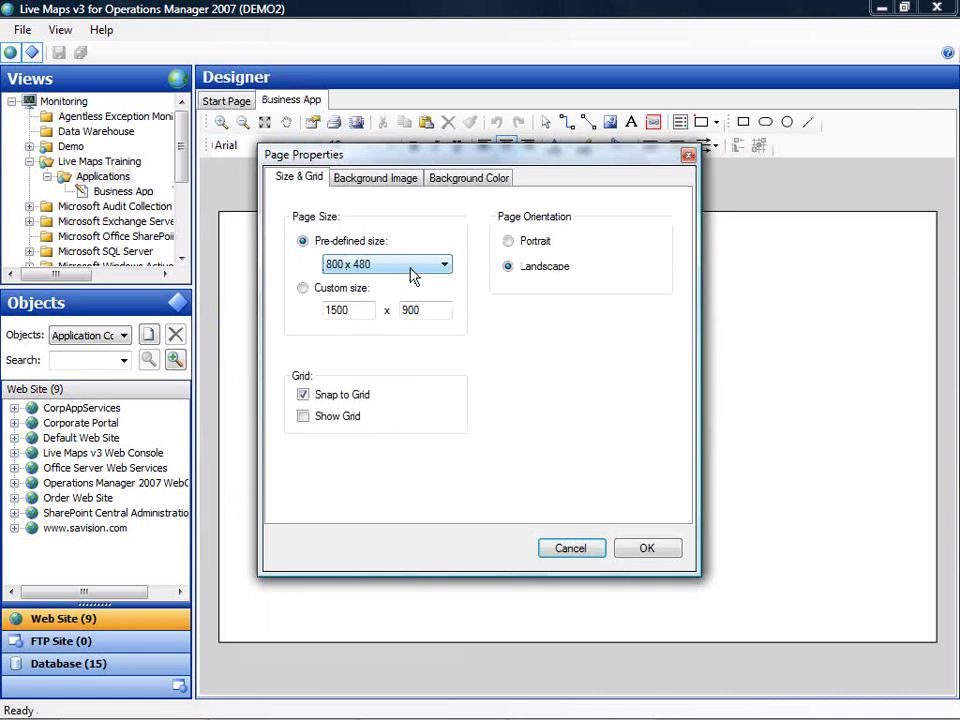
left_click(411, 272)
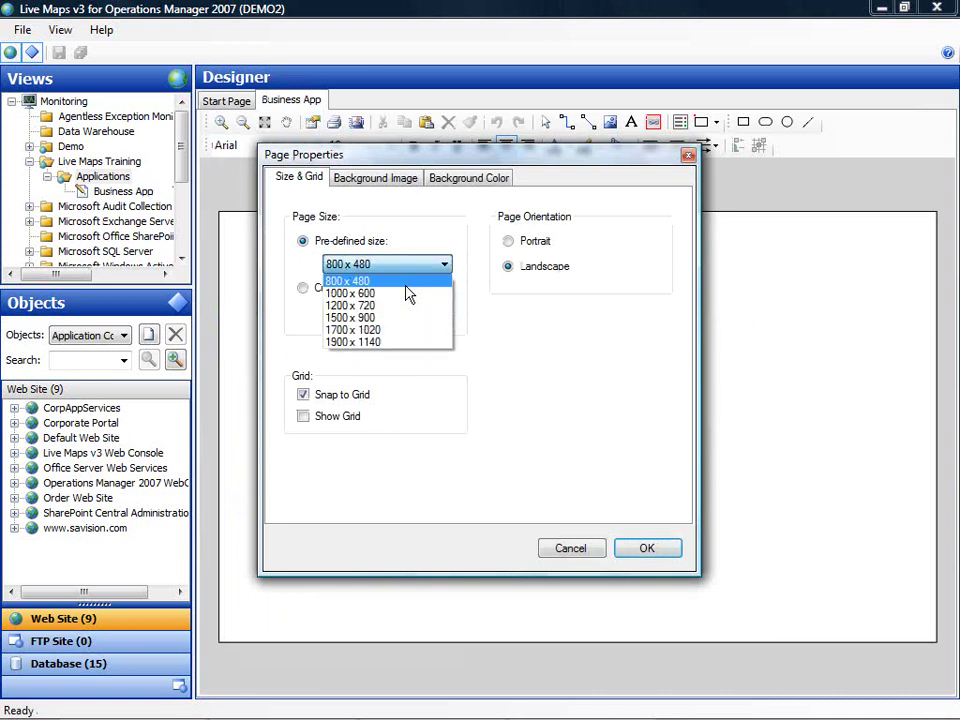
left_click(404, 296)
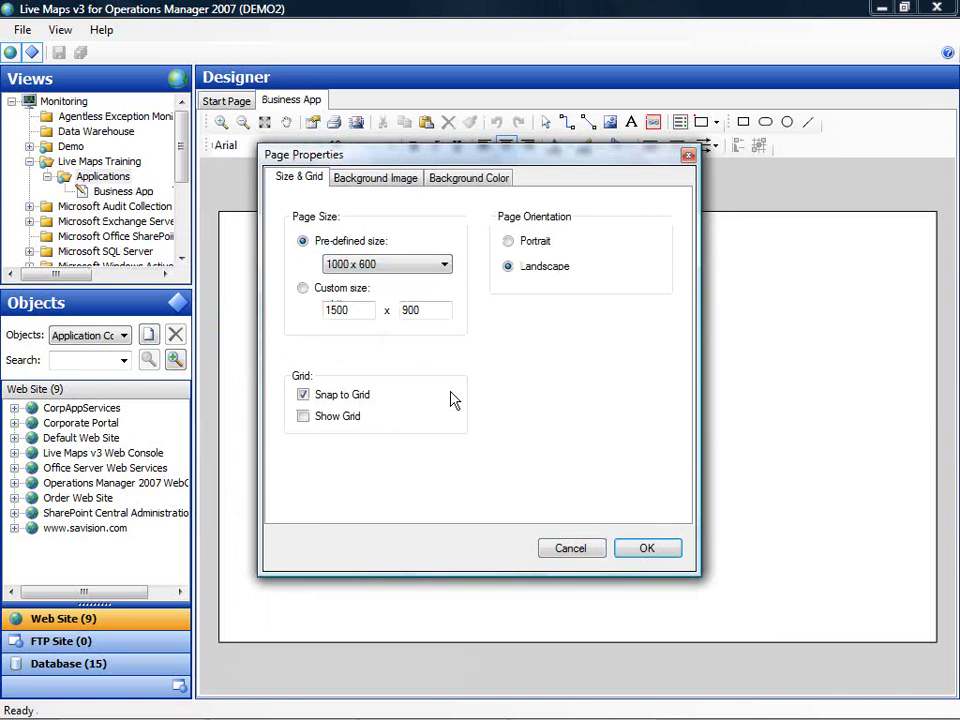
left_click(647, 549)
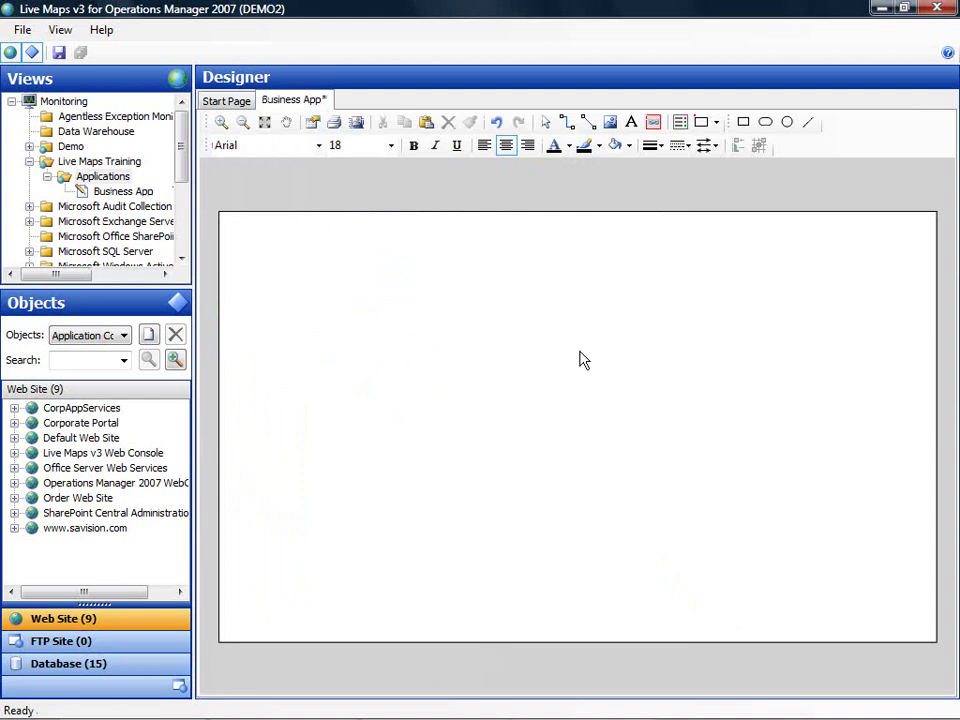
- Draw a tall rounded rectangle near the page's left side and give it a dashed, dark blue outline
left_click(766, 131)
mouse_move(271, 266)
left_mouse_down()
mouse_move(293, 330)
mouse_move(366, 388)
mouse_move(373, 418)
mouse_move(392, 437)
mouse_move(381, 446)
left_mouse_up()
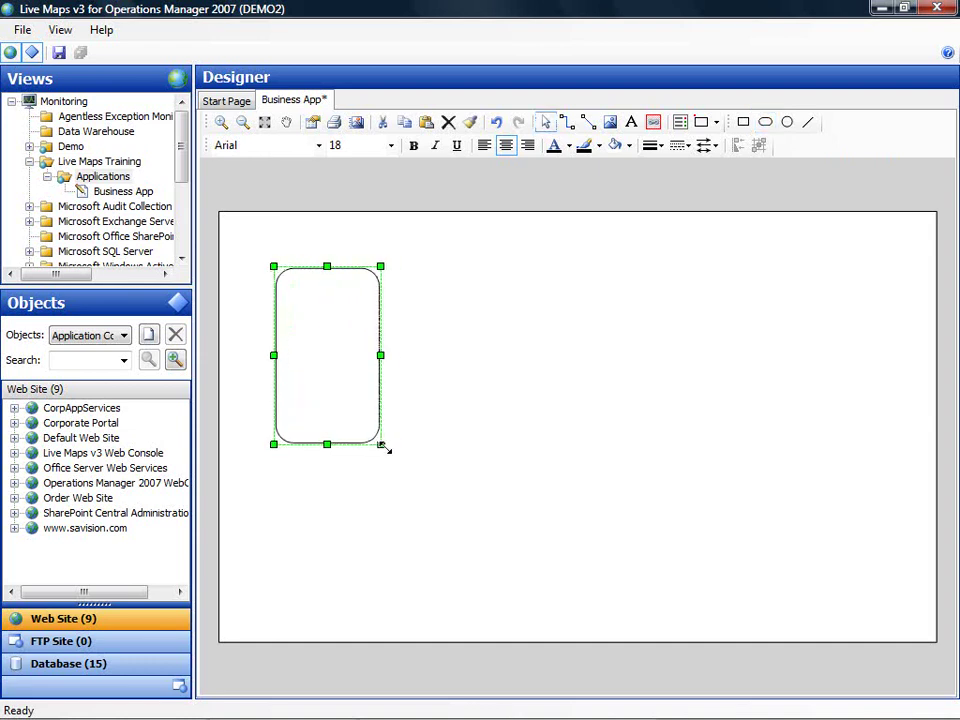
left_click(680, 146)
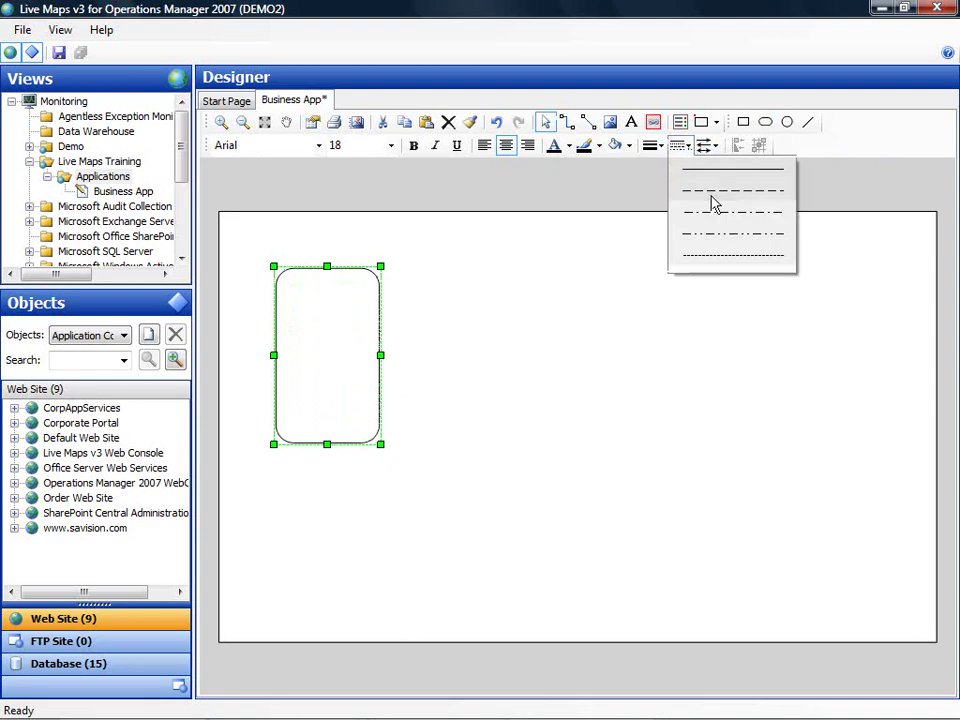
left_click(600, 148)
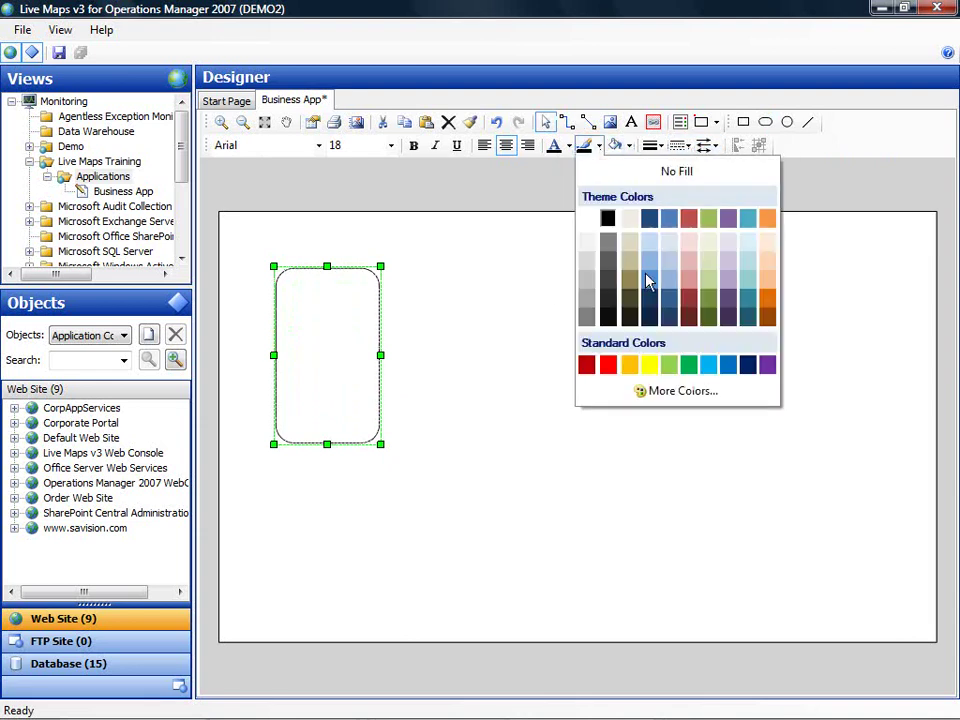
left_click(650, 219)
left_click(495, 291)
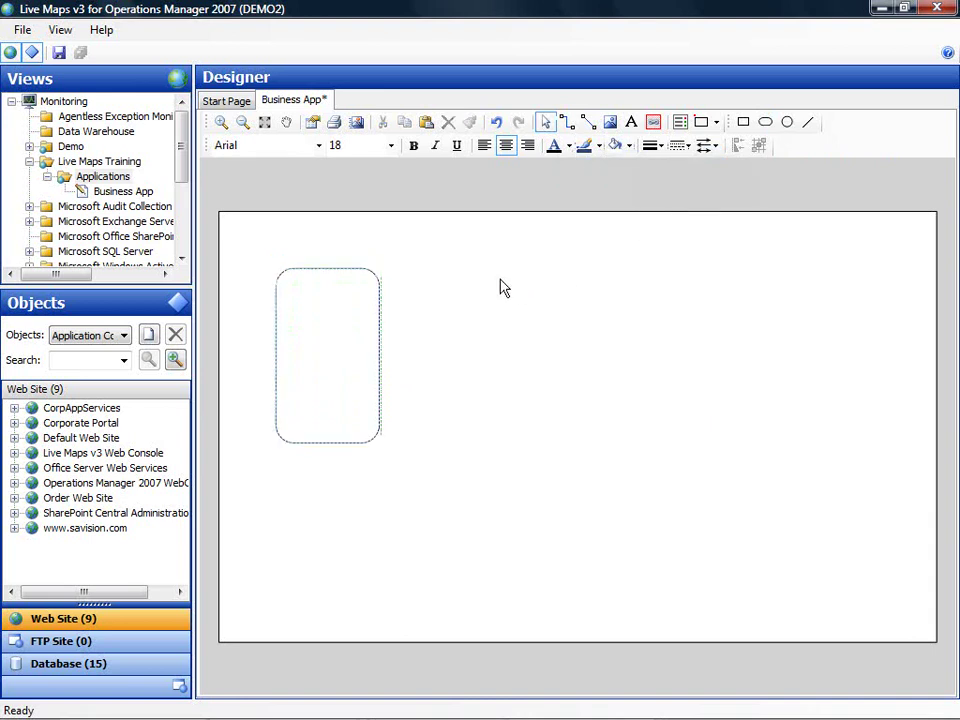
- Shift the rounded rectangle slightly left and extend its lower edge a little downward
left_click(326, 324)
left_click_drag(326, 324, 313, 317)
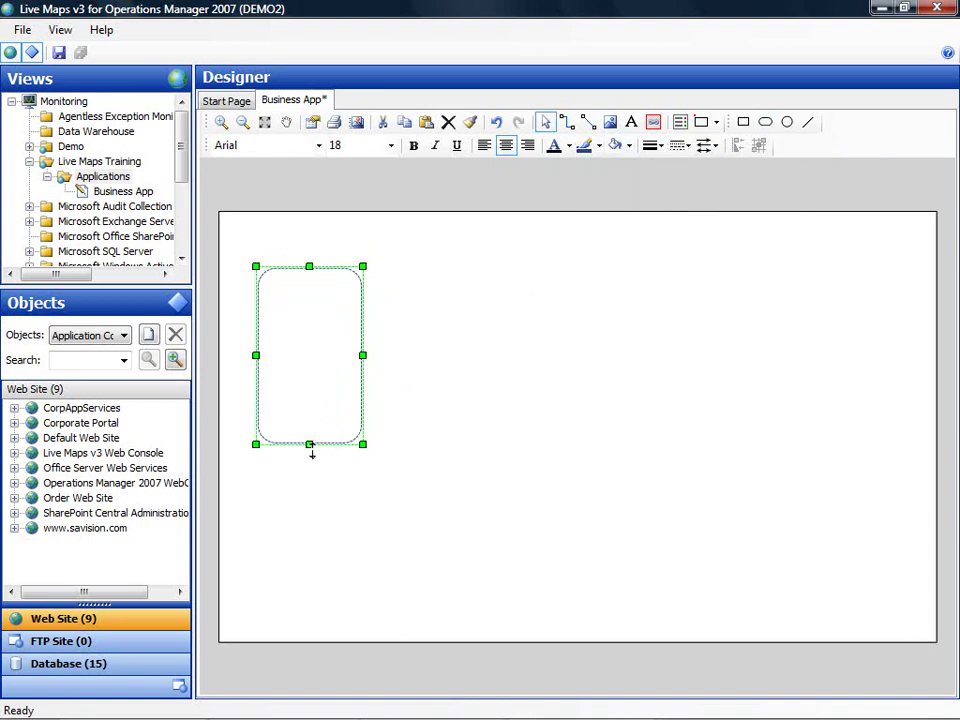
left_click_drag(309, 452, 309, 470)
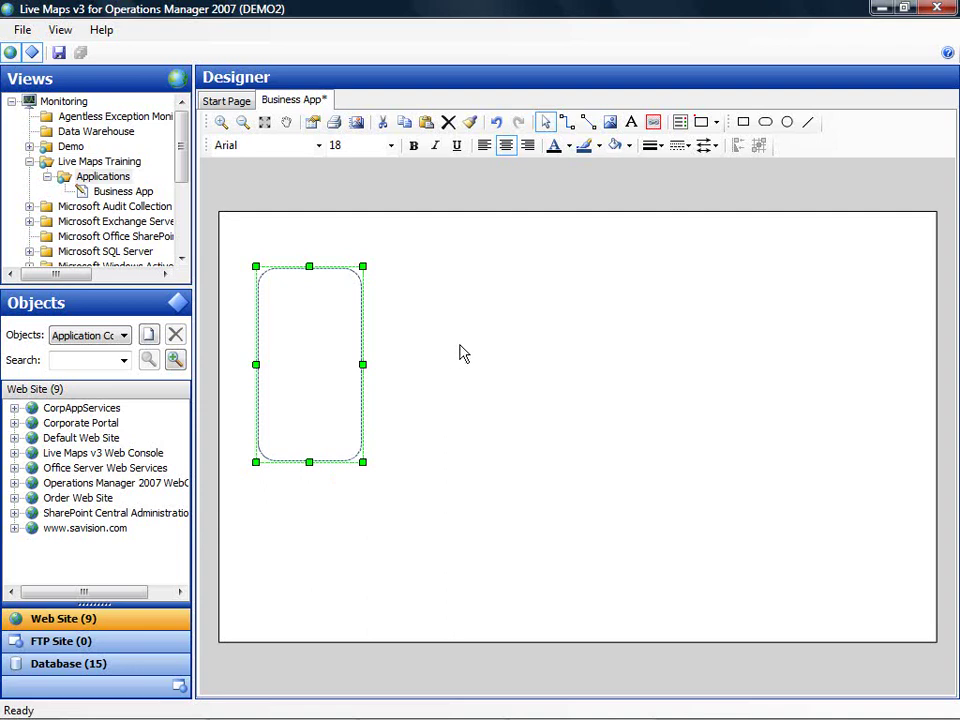
- From the Perspectives objects, place Portal Users AMER, Portal Users APAC and Portal Users EMEA in a vertical stack inside the rounded rectangle
left_click(124, 335)
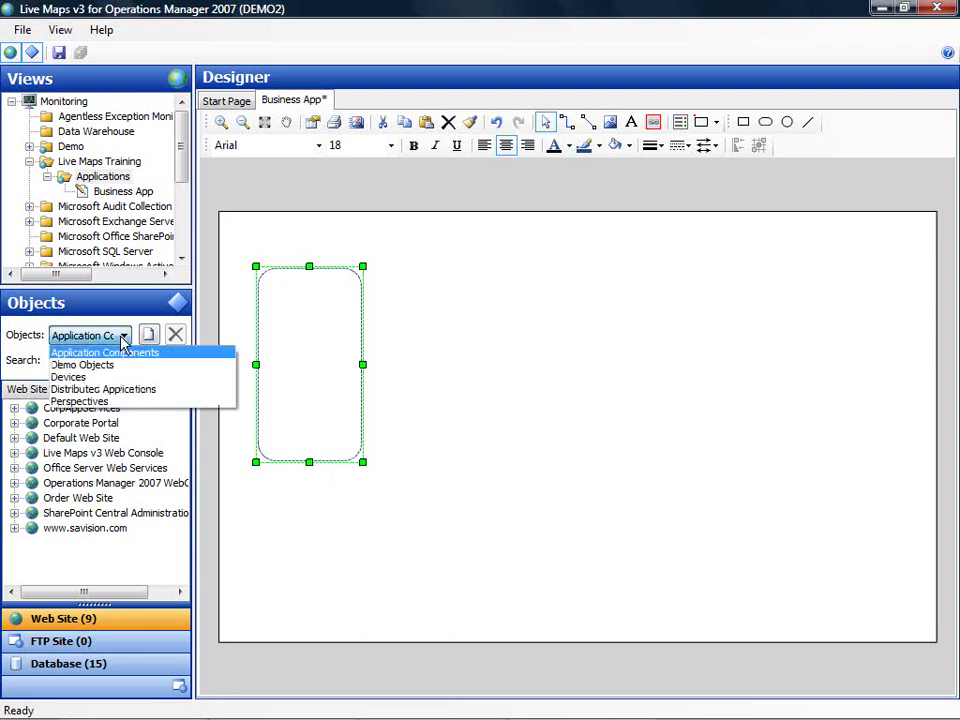
left_click(121, 401)
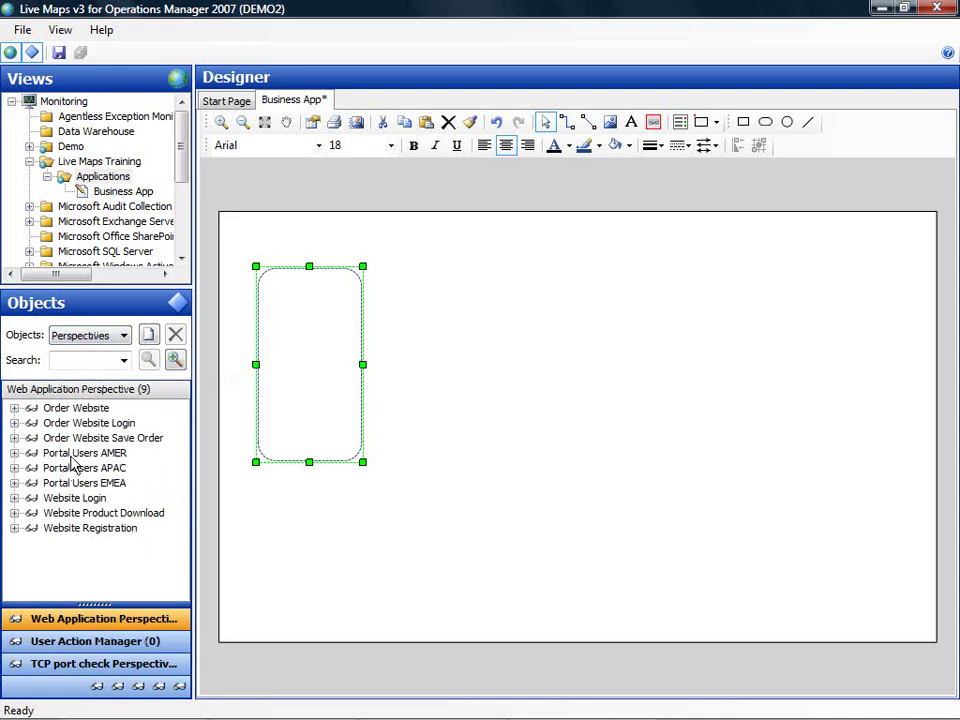
left_click_drag(59, 457, 300, 373)
left_click_drag(310, 302, 310, 300)
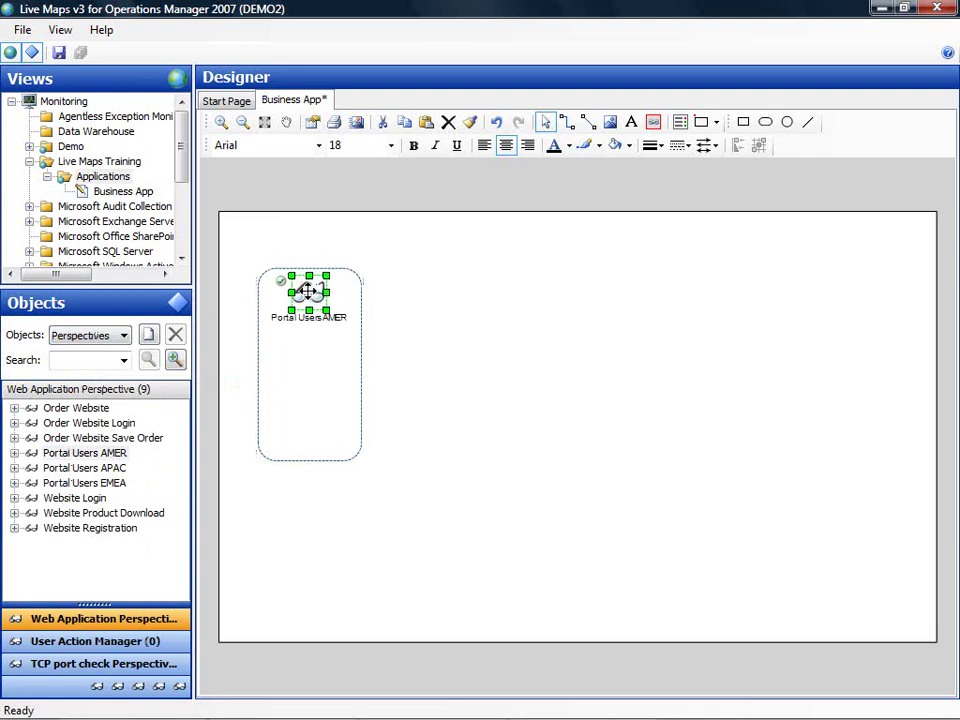
left_click_drag(80, 468, 308, 373)
left_click_drag(100, 483, 302, 428)
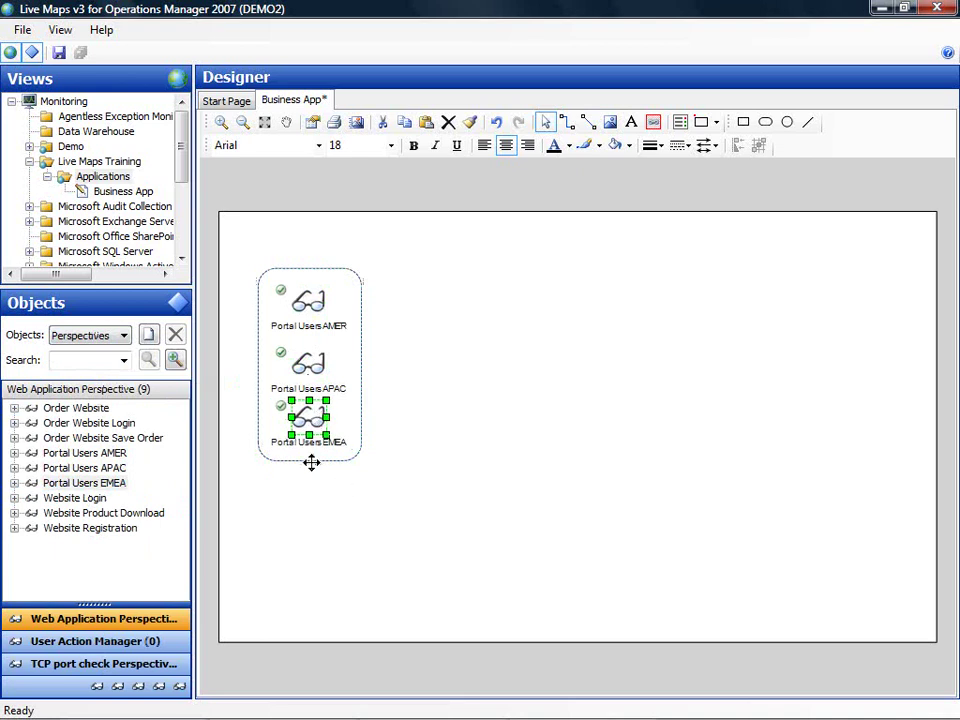
- Extend the rounded rectangle's lower edge downward and lower Portal Users EMEA so the three icons are evenly spaced
left_click(312, 462)
left_click_drag(310, 464, 310, 478)
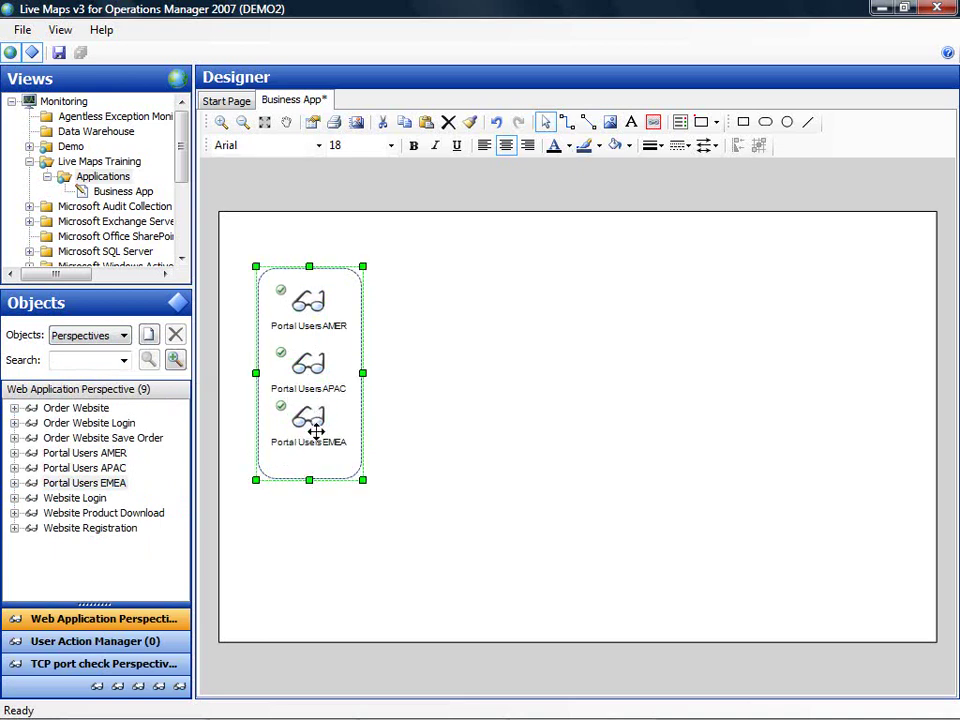
left_click(310, 428)
left_click(431, 379)
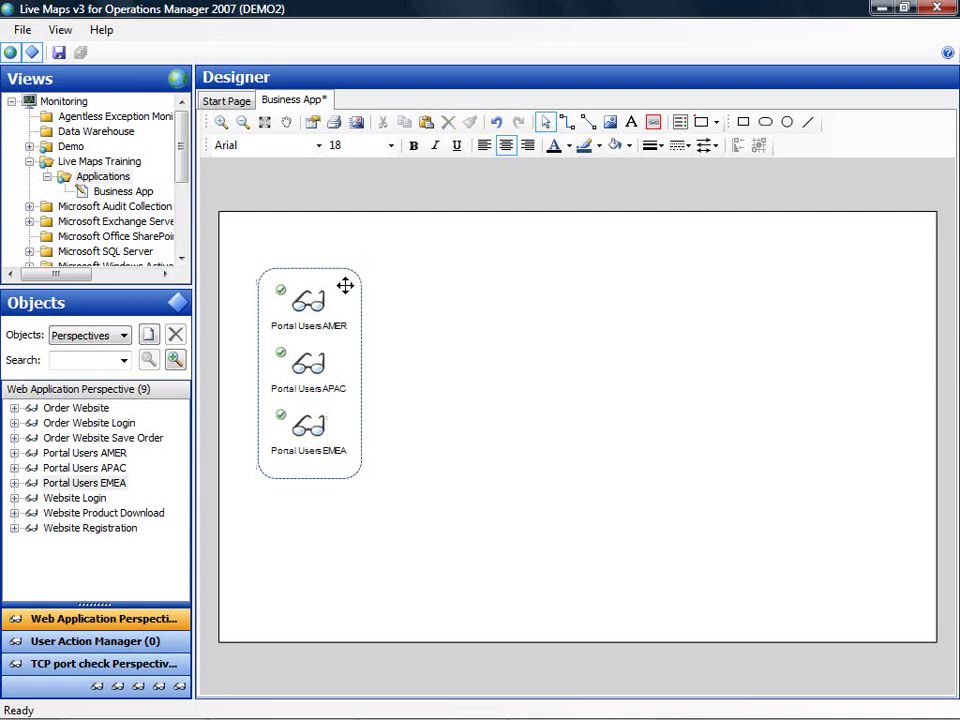
- Duplicate the rounded rectangle, place the copy beside the original with tops aligned, and shorten it to fit one icon
left_click(335, 272)
right_click(362, 268)
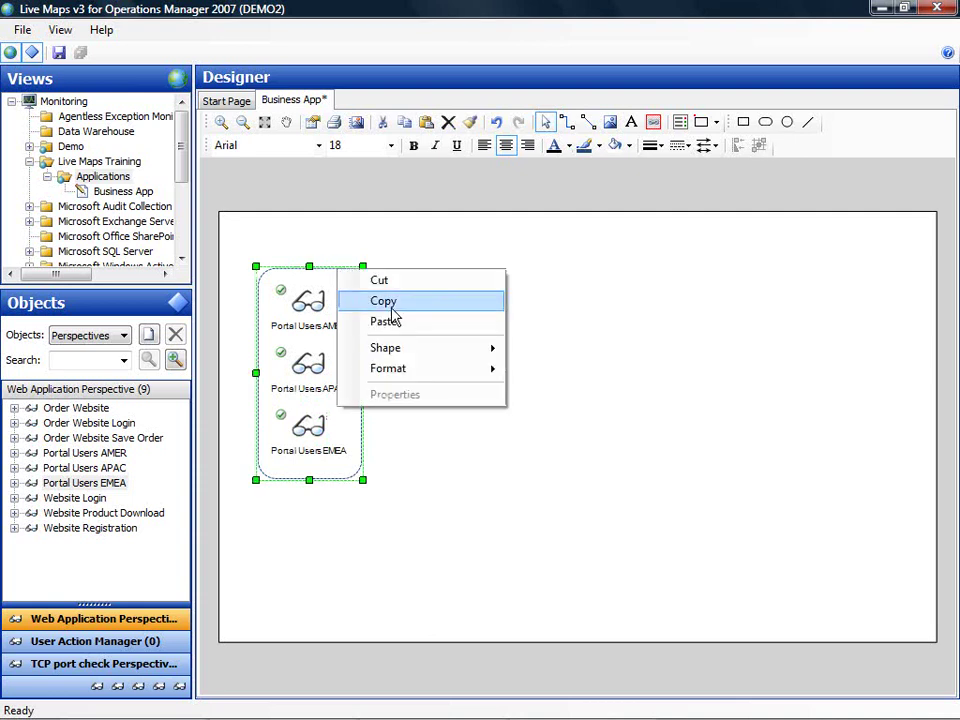
left_click(431, 299)
right_click(436, 283)
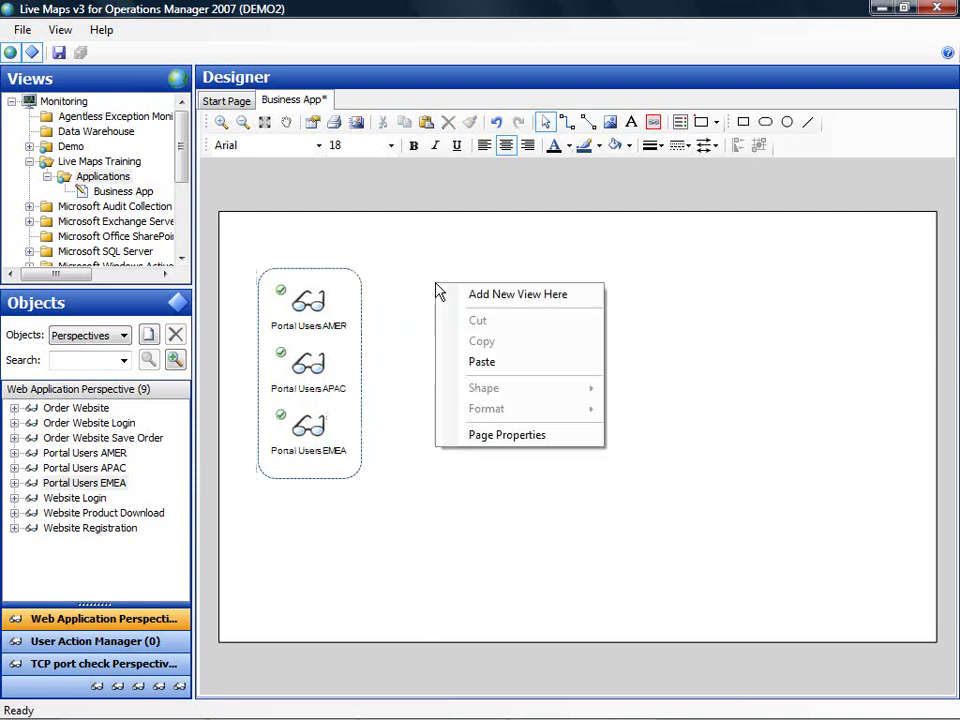
left_click(484, 361)
left_click_drag(317, 347, 433, 358)
left_click_drag(434, 480, 431, 357)
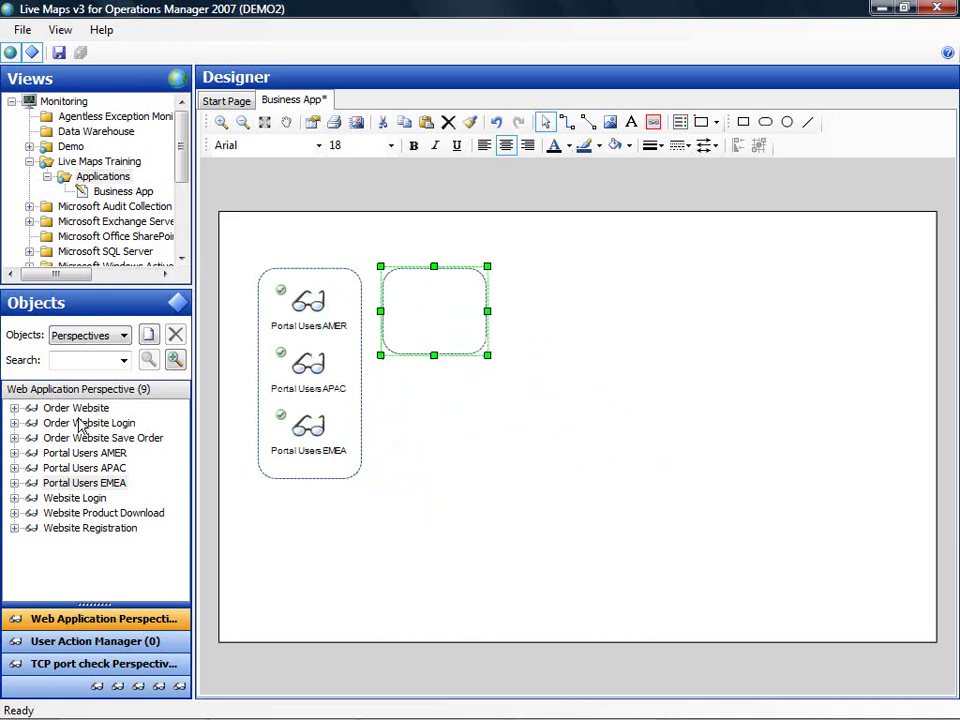
- From the Application Components objects, place the Corporate Portal web site inside the short rounded rectangle
left_click(123, 336)
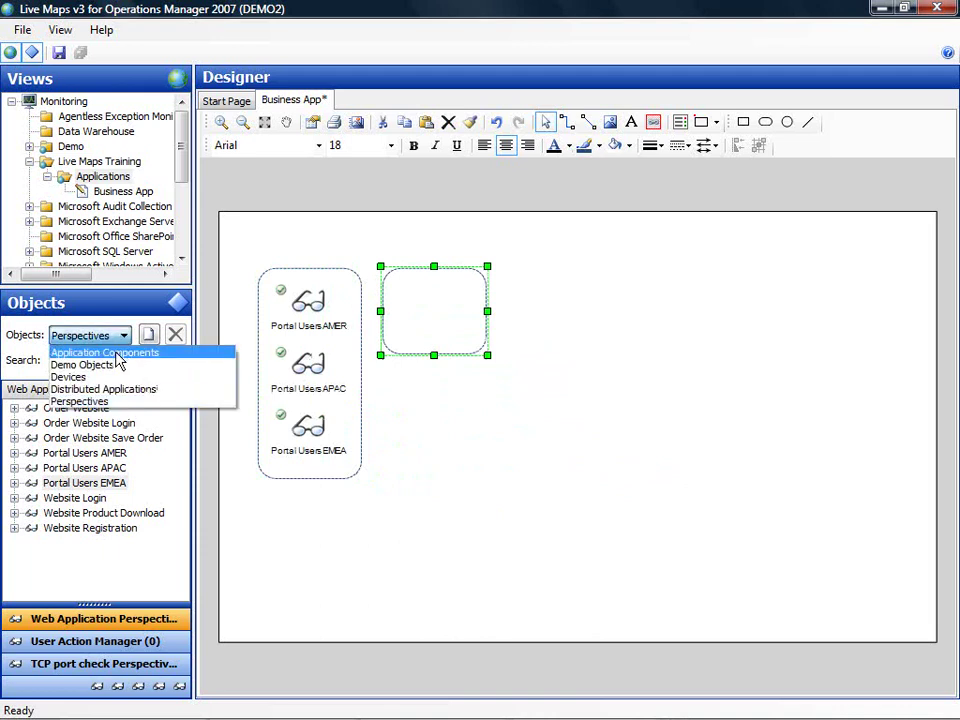
left_click(118, 356)
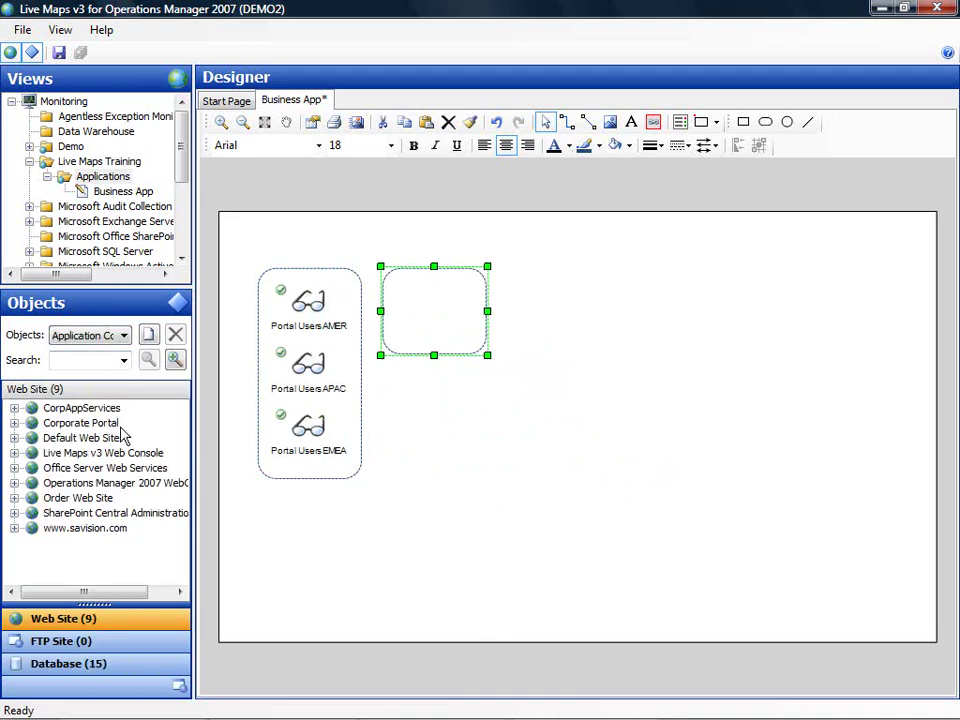
left_click(58, 424)
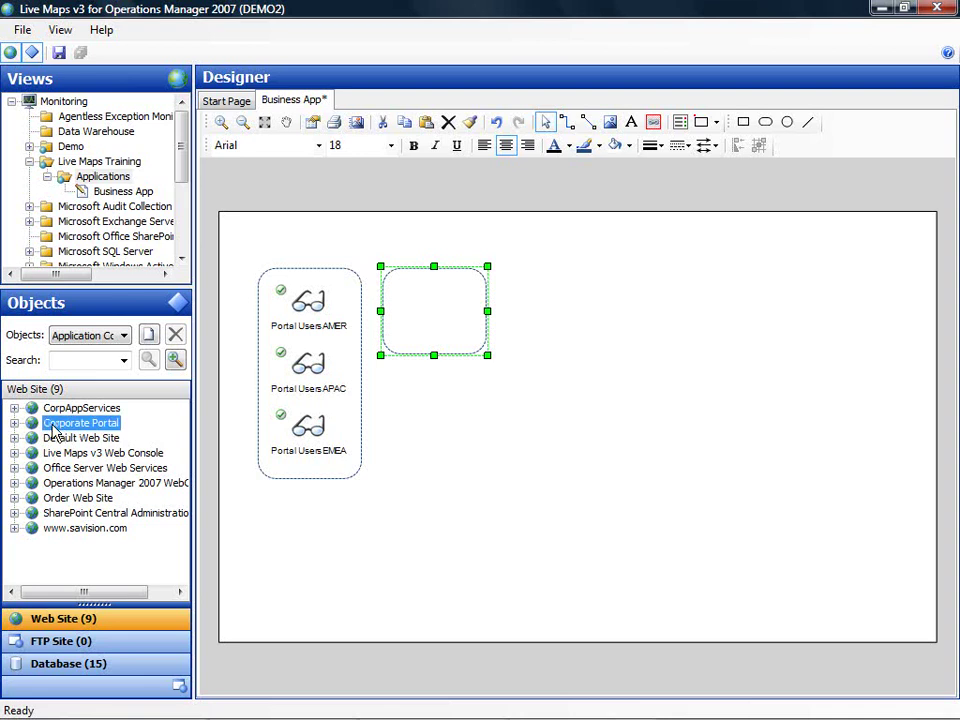
left_click_drag(58, 433, 432, 302)
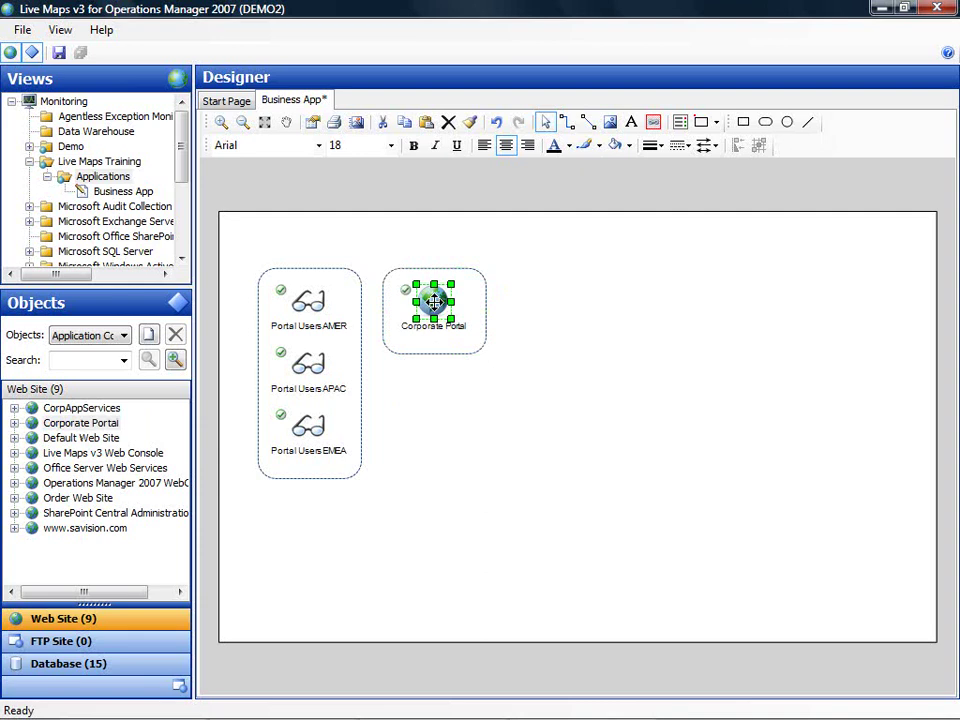
- Duplicate the Corporate Portal's rounded rectangle, place the copy to its right with tops aligned, and widen it to about three times its width
left_click(474, 269)
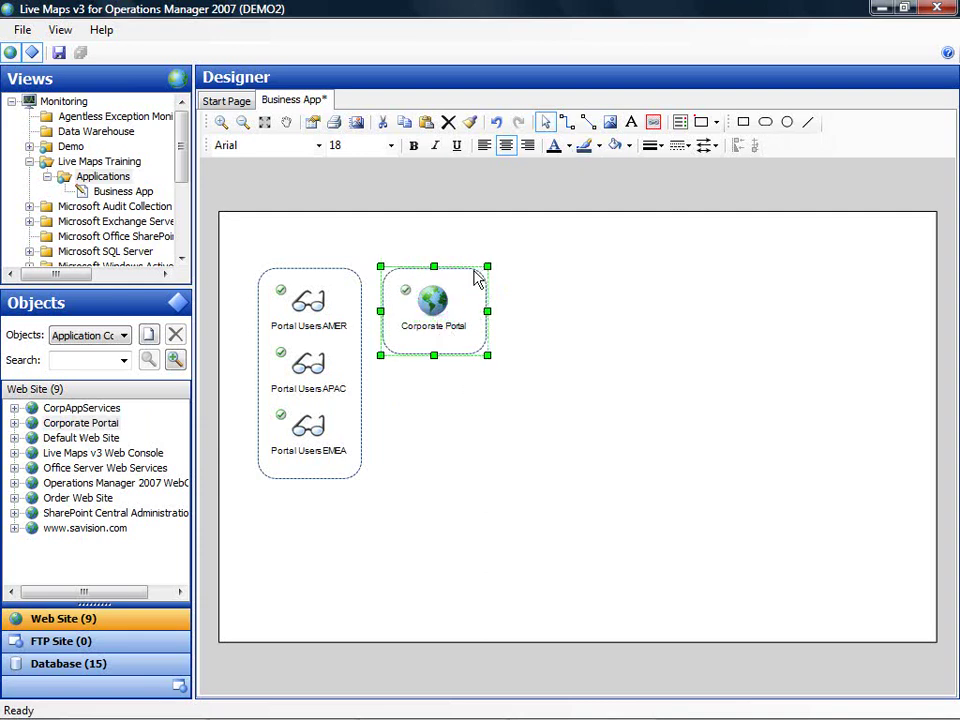
right_click(474, 269)
left_click(502, 302)
right_click(576, 294)
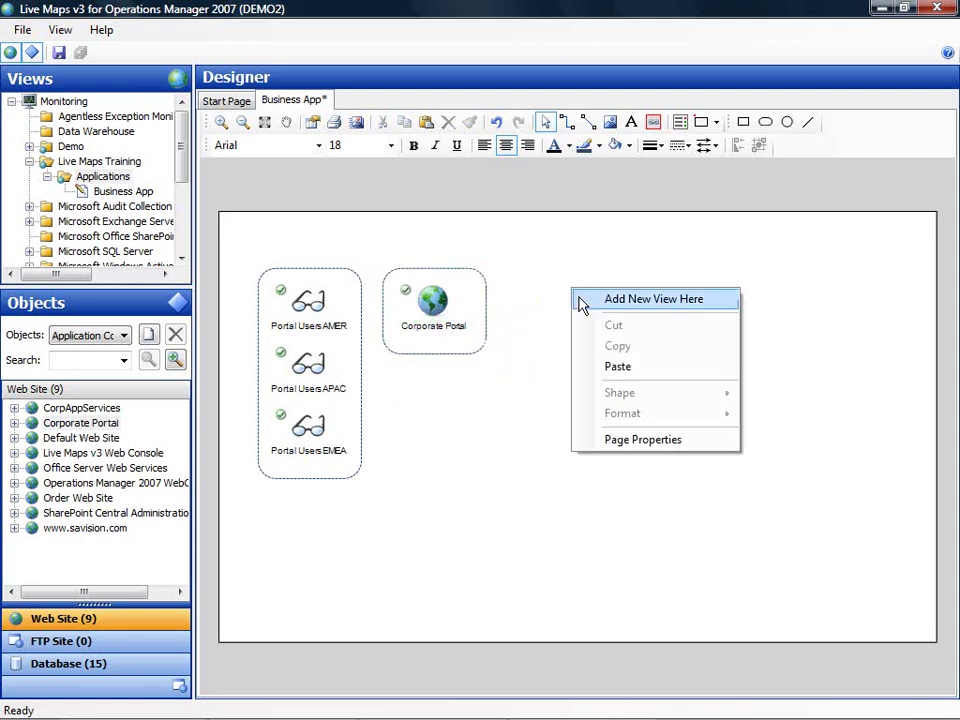
left_click(625, 370)
left_click_drag(479, 313, 864, 321)
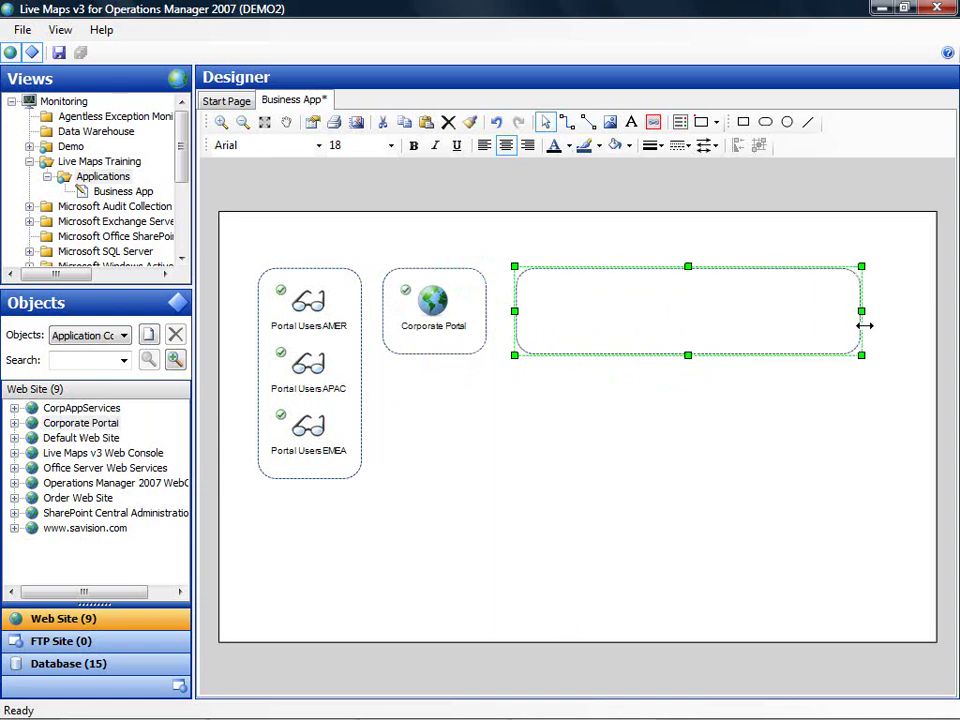
- Duplicate the wide rounded rectangle, place the copy directly below it, and narrow the copy to less than half its width
right_click(643, 304)
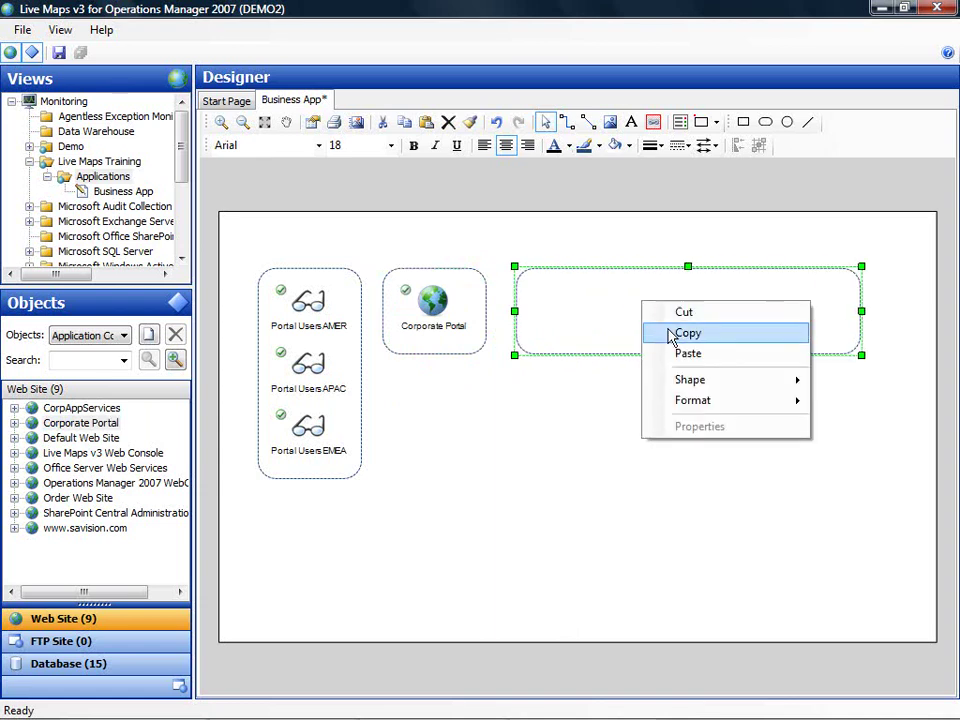
left_click(671, 333)
left_click(588, 400)
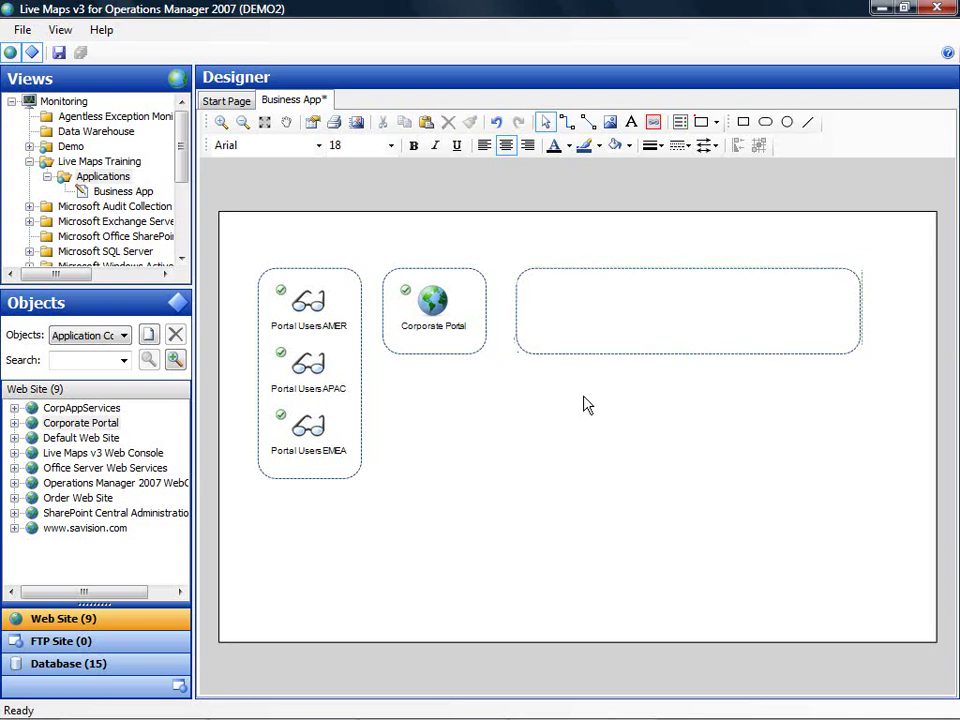
right_click(575, 402)
left_click(617, 479)
left_click_drag(658, 324, 642, 430)
left_click_drag(862, 421, 657, 418)
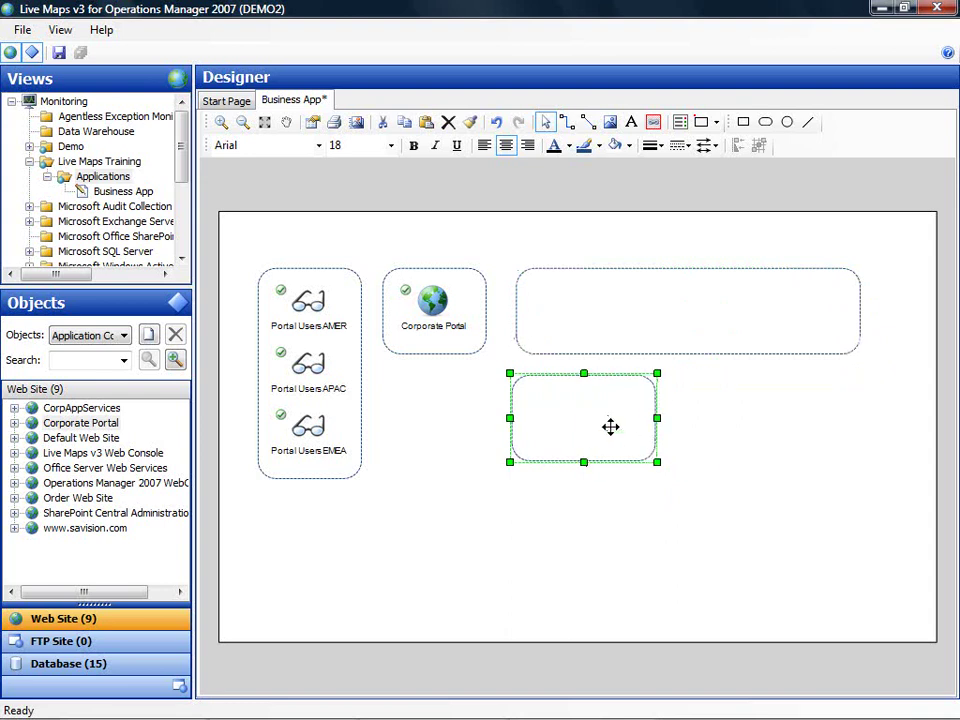
- Nudge the lower rounded rectangle slightly to the right beneath the wide one
key("Right")
key("Right")
key("Right")
key("Right")
key("Right")
key("Right")
key("Right")
key("Right")
key("Right")
key("Right")
left_click(609, 306)
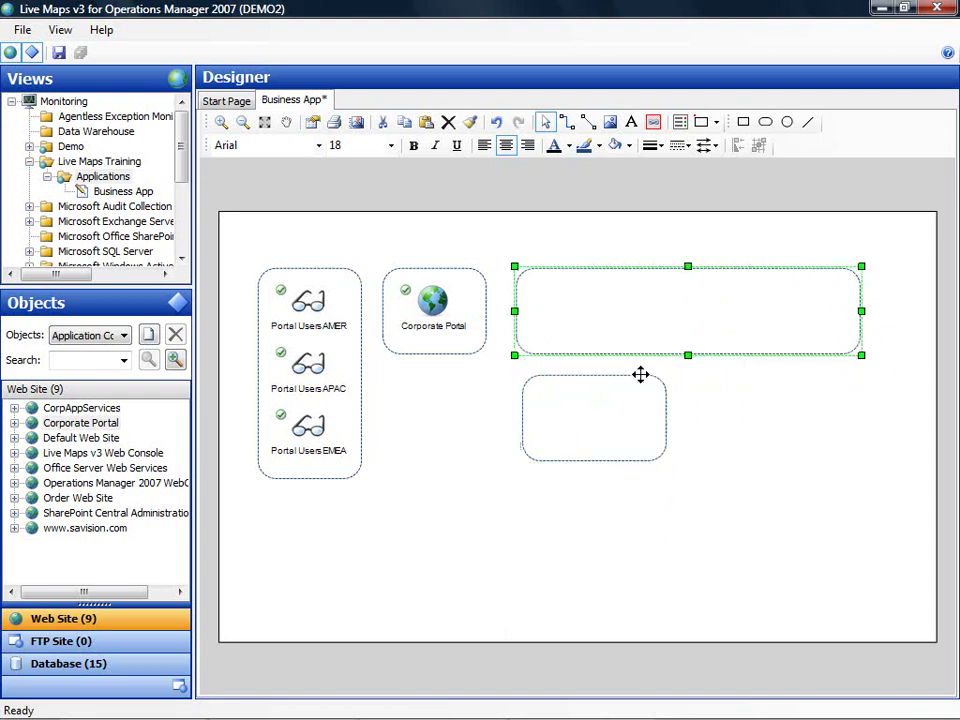
- Nudge the wide rounded rectangle sideways until its left edge roughly lines up with the smaller rounded rectangle below it
key("Right")
key("Right")
key("Right")
key("Right")
key("Right")
key("Right")
key("Right")
key("Right")
key("Right")
key("Right")
left_click(650, 420)
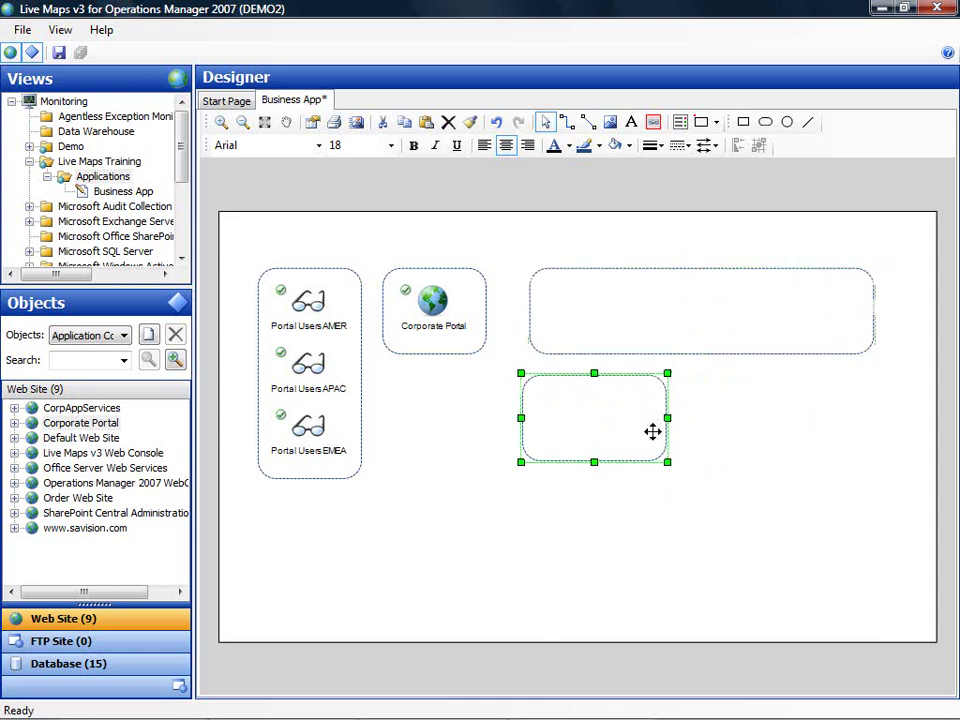
left_click(627, 328)
key("Left")
key("Left")
key("Left")
key("Left")
key("Left")
key("Left")
key("Left")
key("Left")
key("Left")
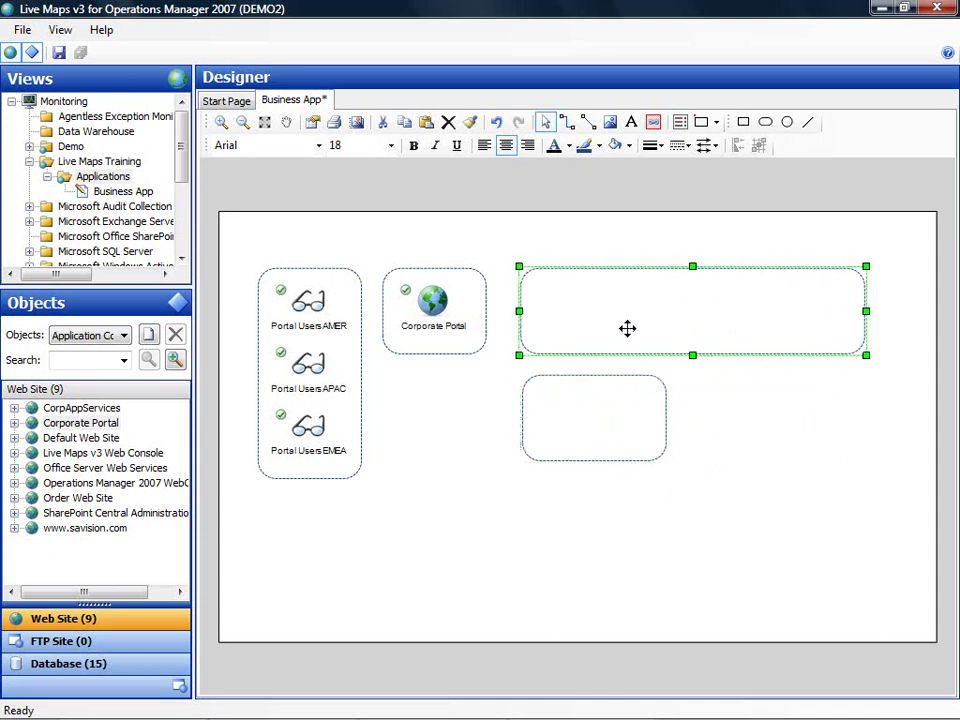
- Make the lower rounded rectangle about half again as tall and reduce its width by about a third
left_click(610, 417)
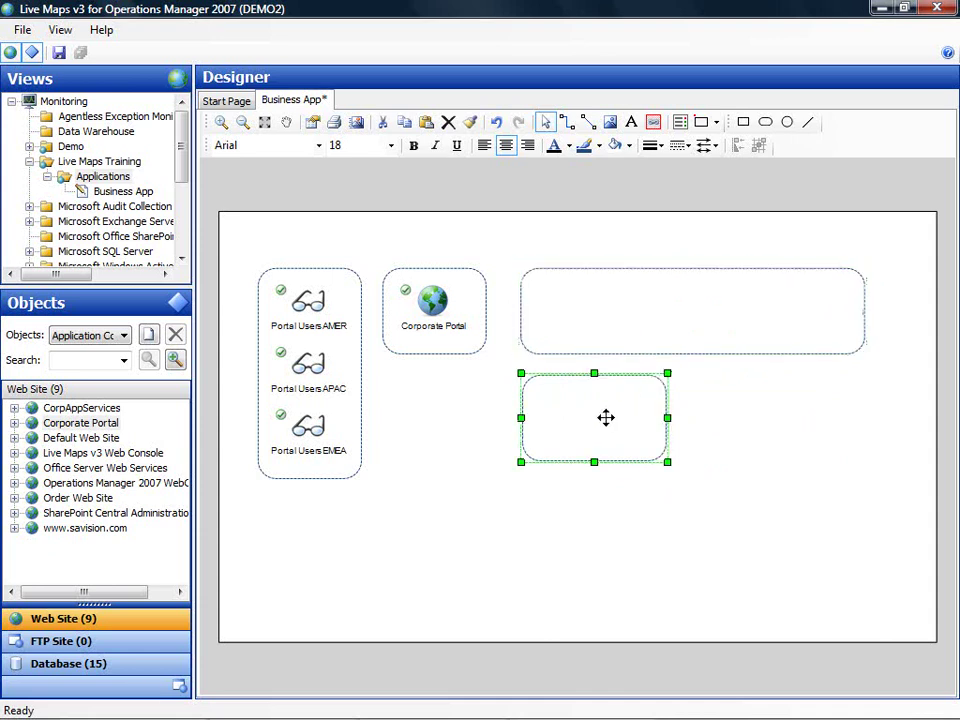
left_click_drag(594, 465, 596, 516)
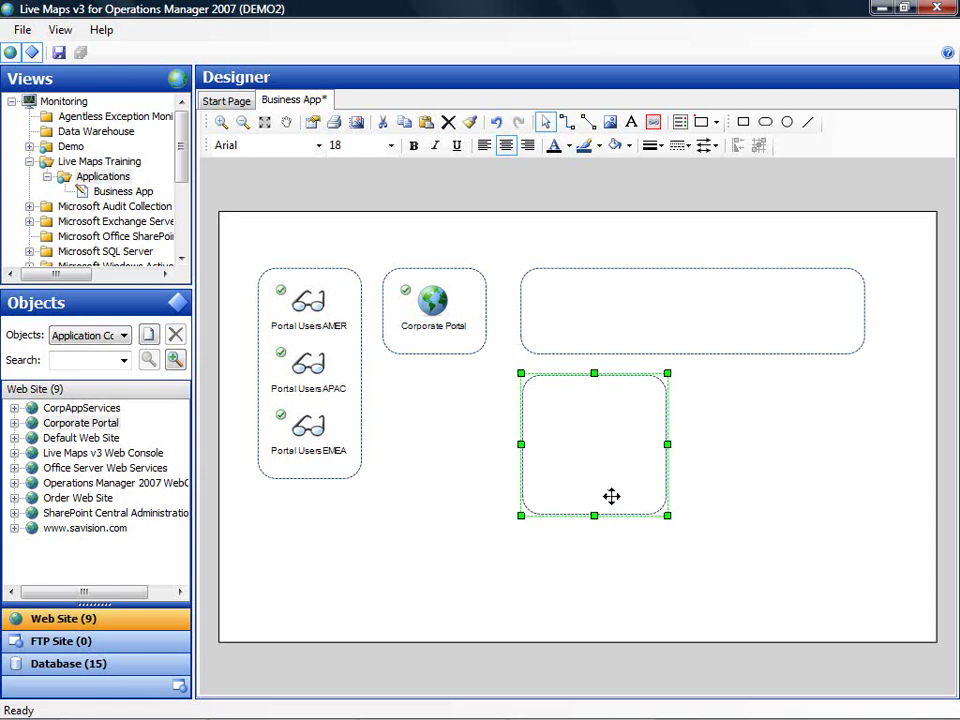
left_click_drag(667, 446, 621, 444)
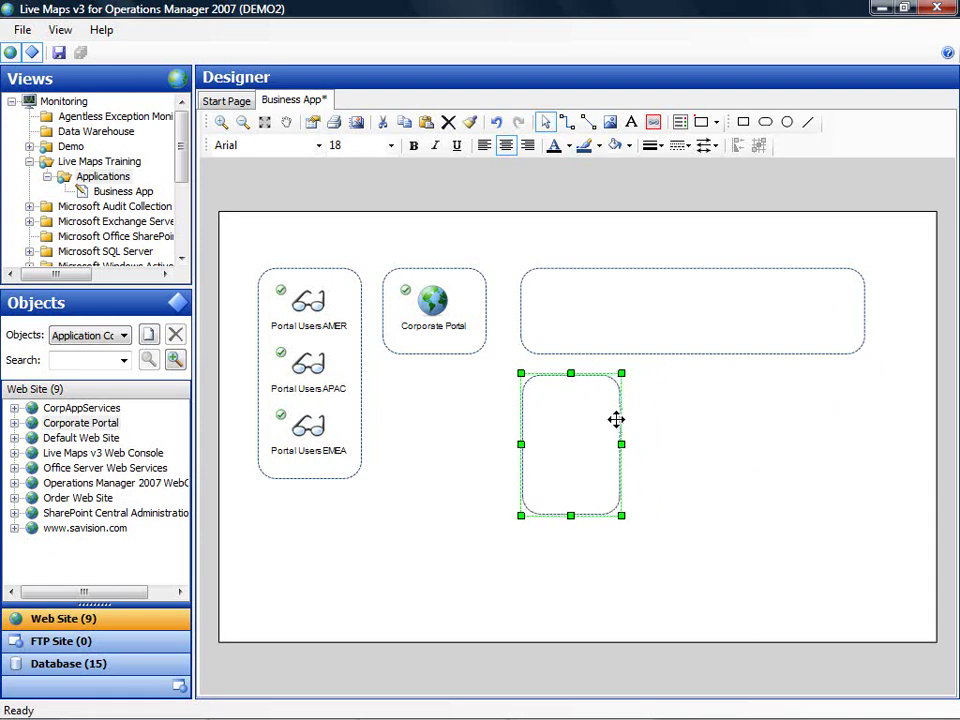
- Duplicate the tall lower rounded rectangle, place the copy to its right with tops aligned, and widen it to slightly more than double
double_click(583, 421)
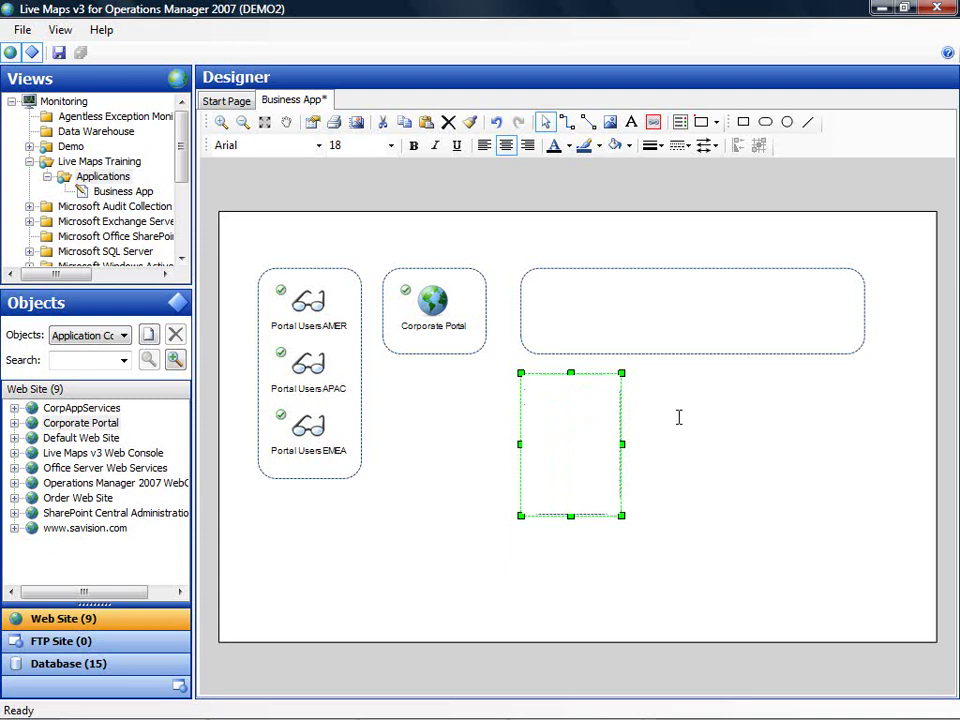
right_click(606, 418)
left_click(654, 441)
left_click(713, 413)
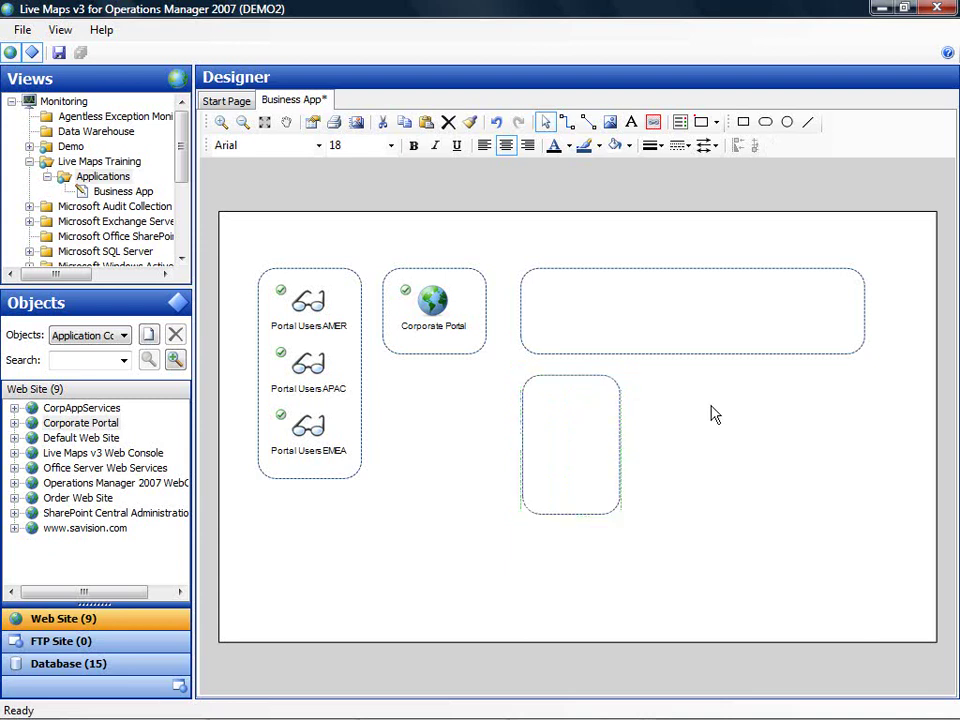
right_click(713, 413)
left_click(776, 480)
left_click_drag(583, 446, 873, 450)
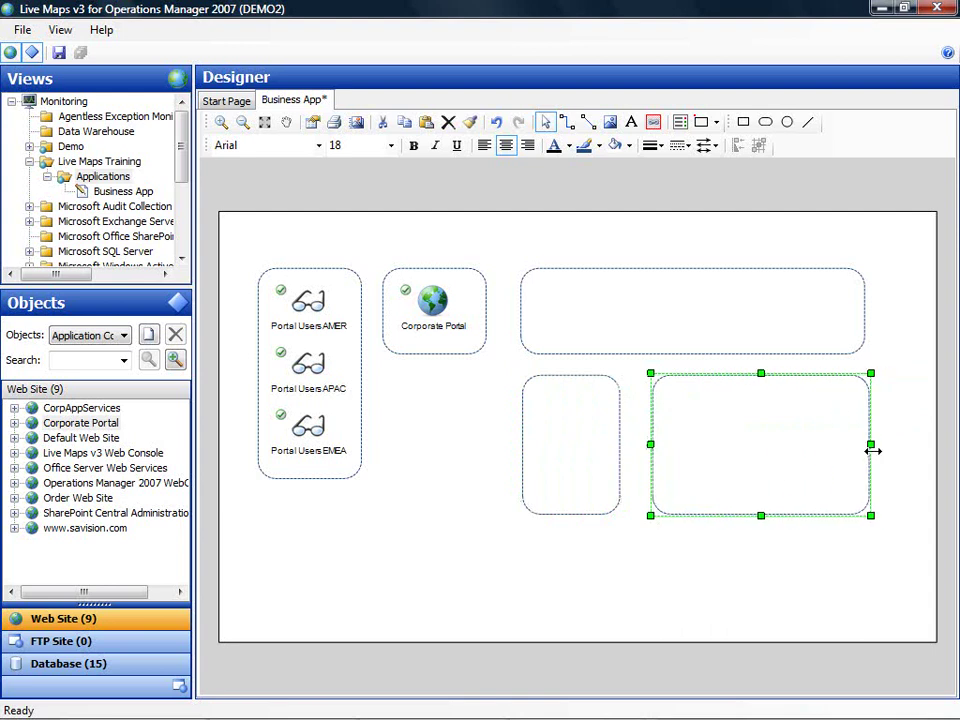
left_click(450, 452)
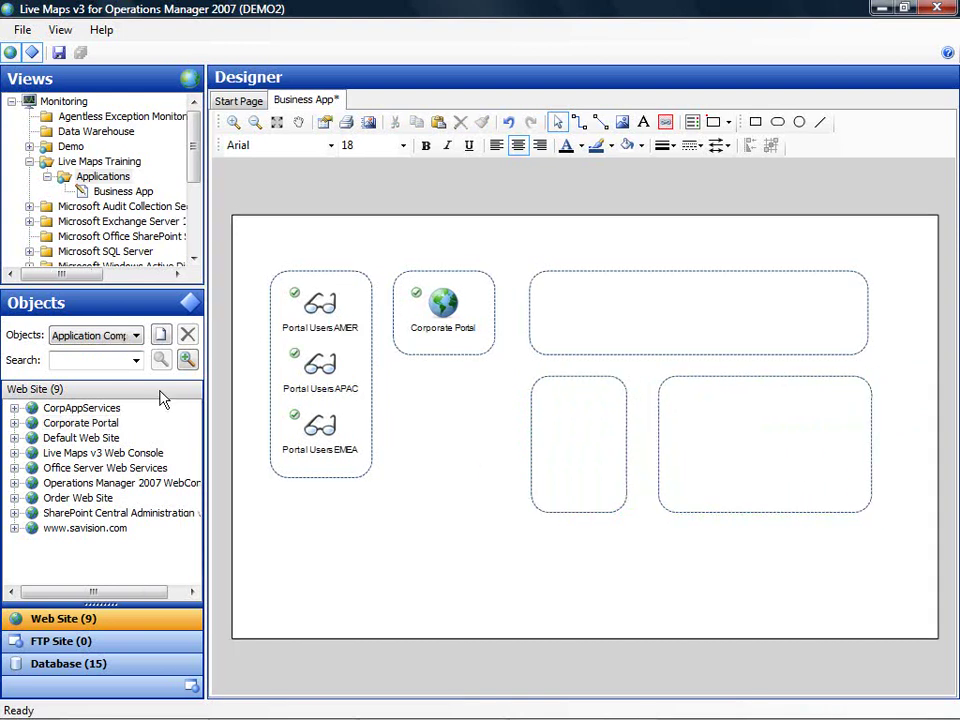
- Search the objects for "report" and place the /LM/W3SVC/1/ROOT/Reports application near the left end of the wide rounded rectangle
type("report")
key("Return")
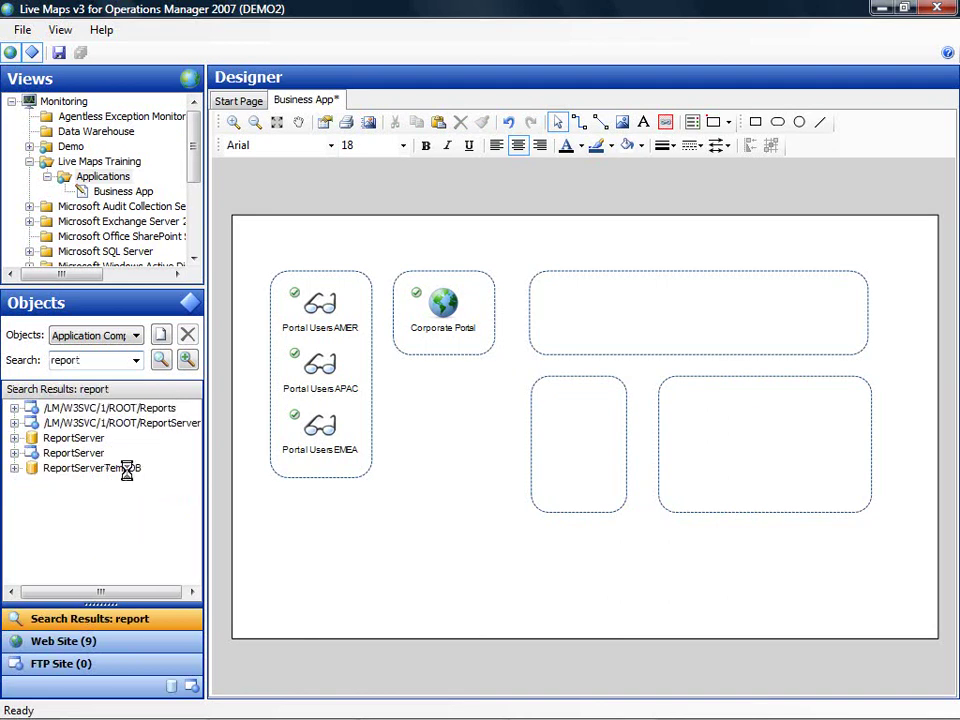
left_click(94, 408)
left_click_drag(94, 408, 589, 306)
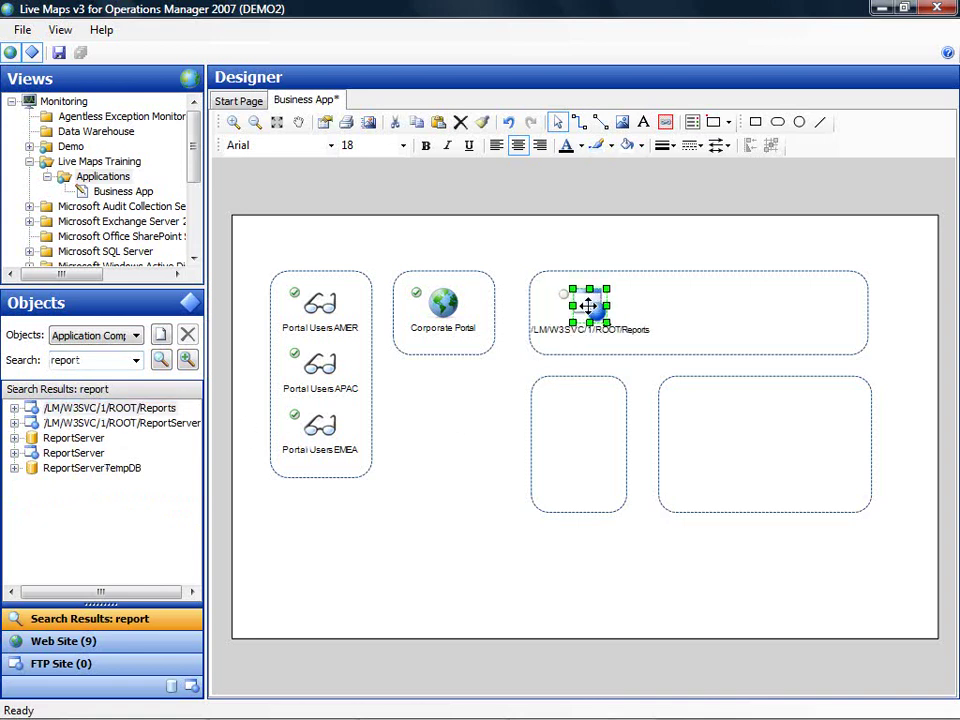
- Label the reports application with its Application Name and place the ReportServer database level with it on its right
right_click(589, 306)
mouse_move(660, 416)
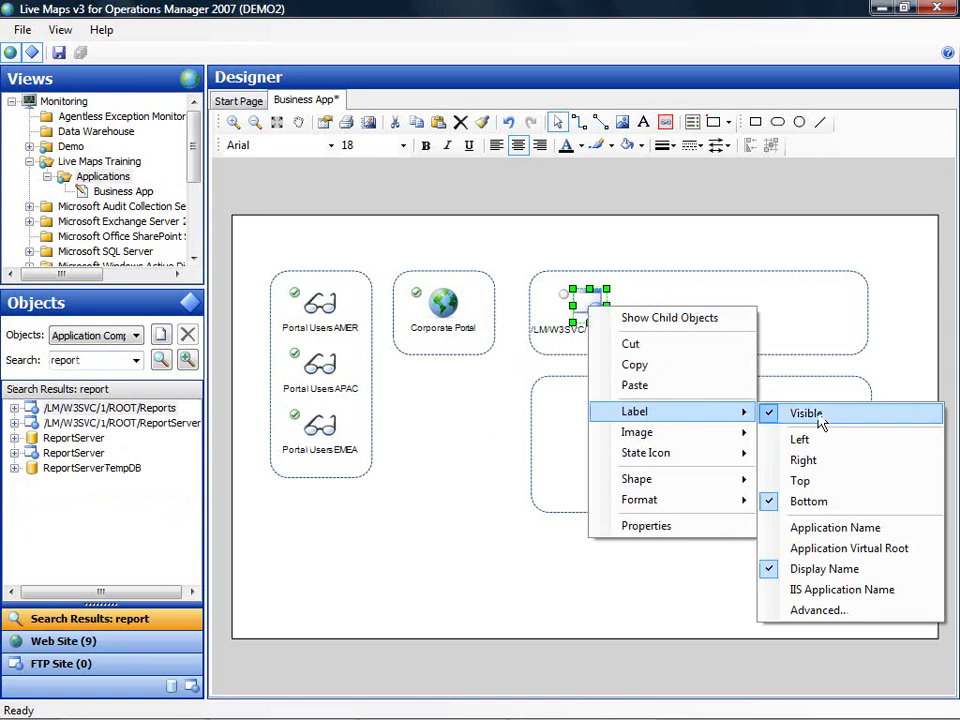
left_click(828, 528)
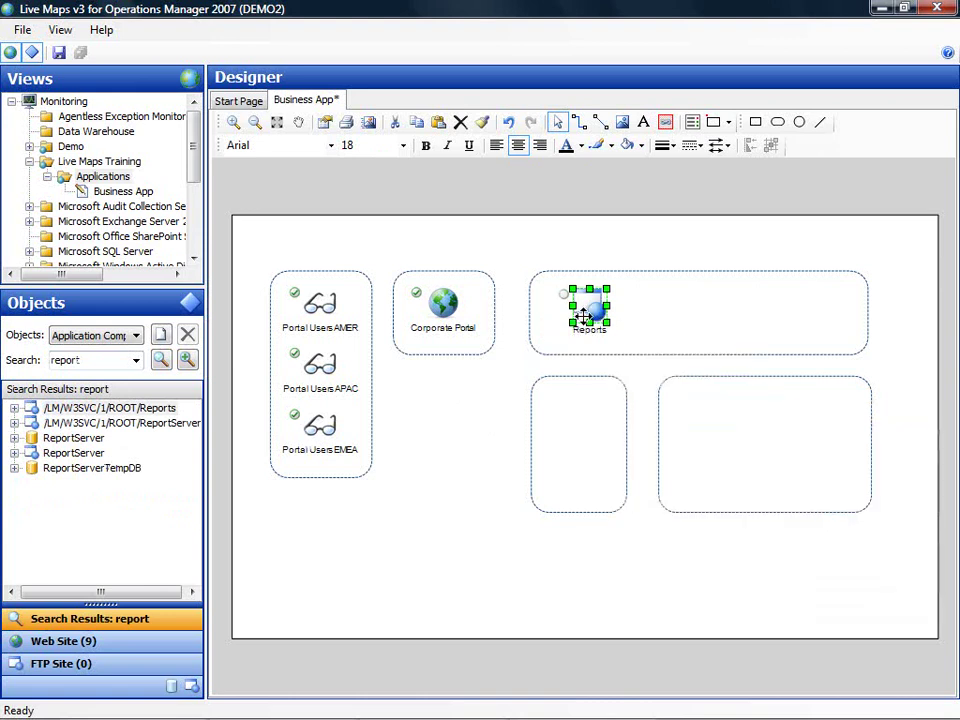
left_click_drag(62, 438, 684, 300)
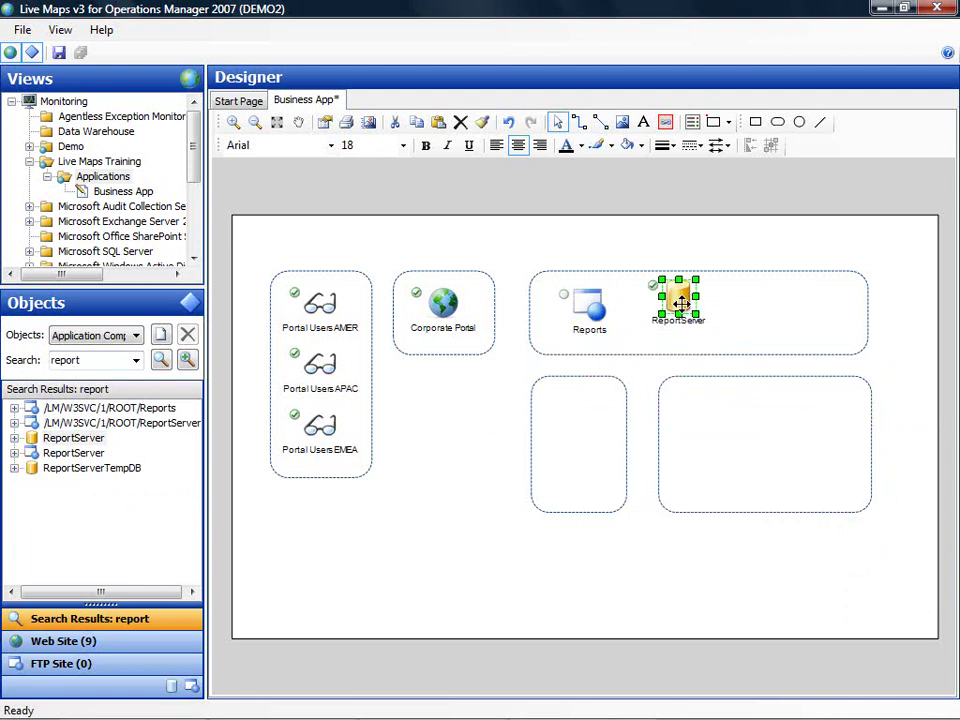
left_click_drag(681, 310, 694, 313)
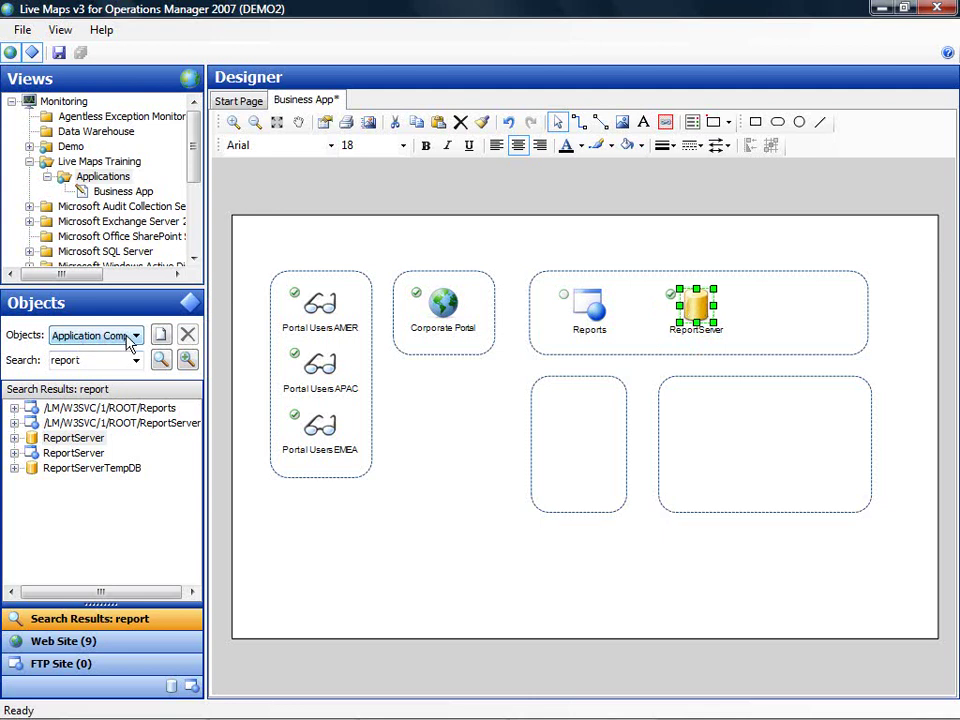
- Place the /LM/W3SVC/7/ROOT/CorpApp application from CorpAppServices in the upper half of the narrow lower rectangle, labelled with its Application Name
left_click(118, 385)
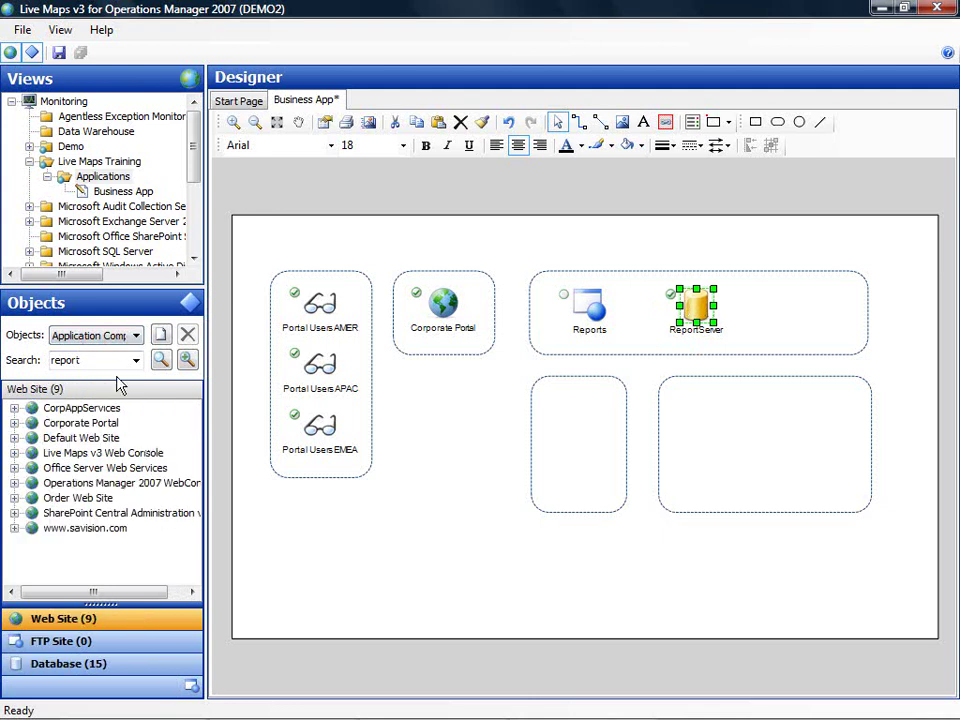
left_click(15, 409)
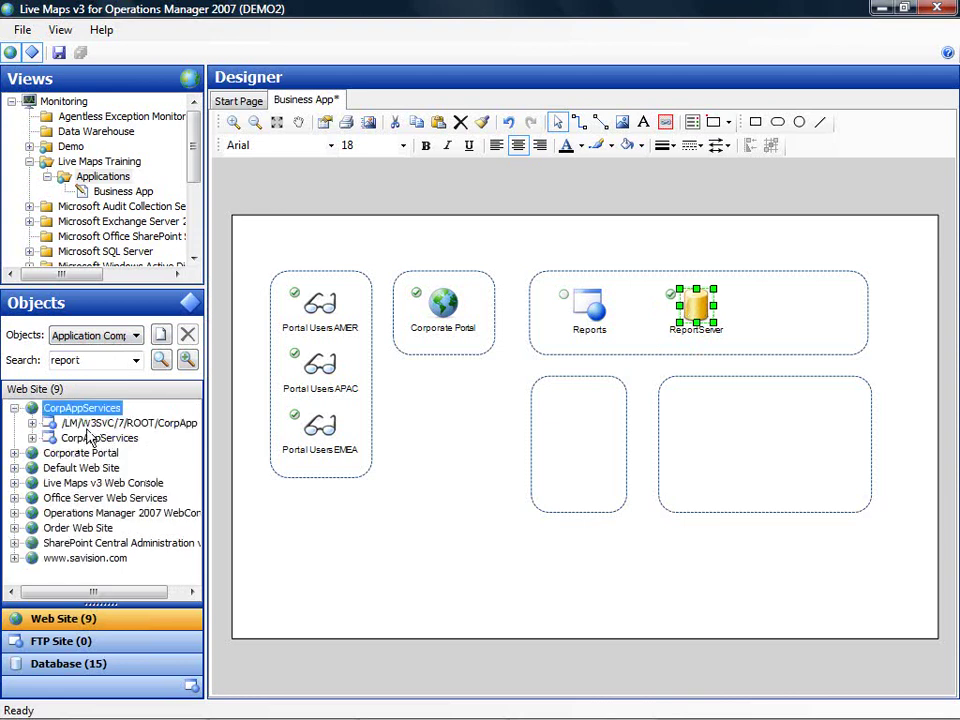
left_click_drag(90, 428, 578, 423)
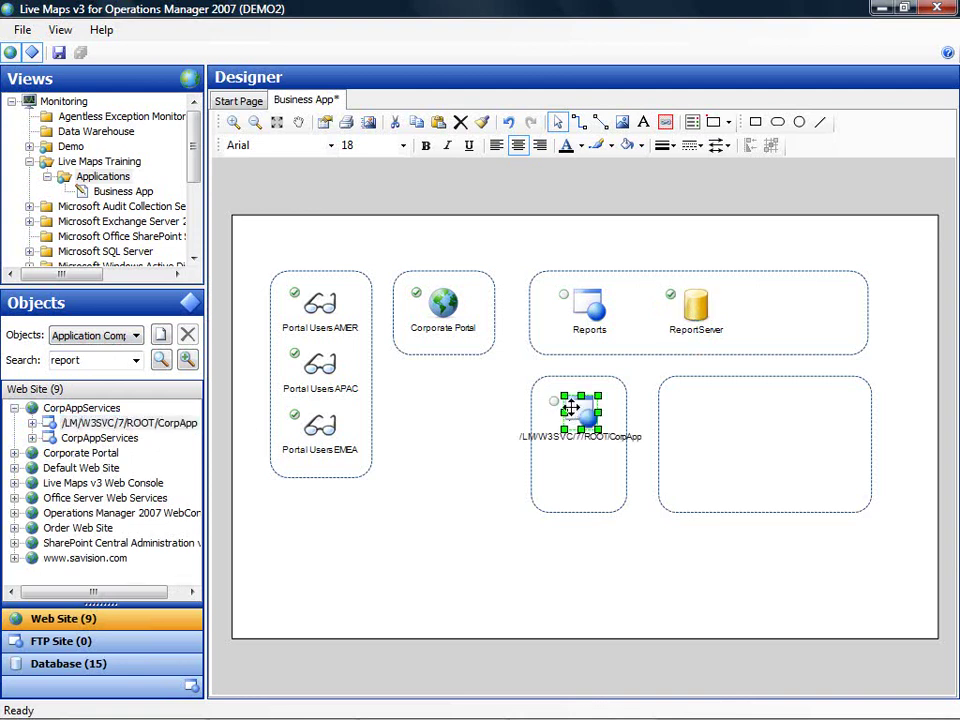
right_click(580, 408)
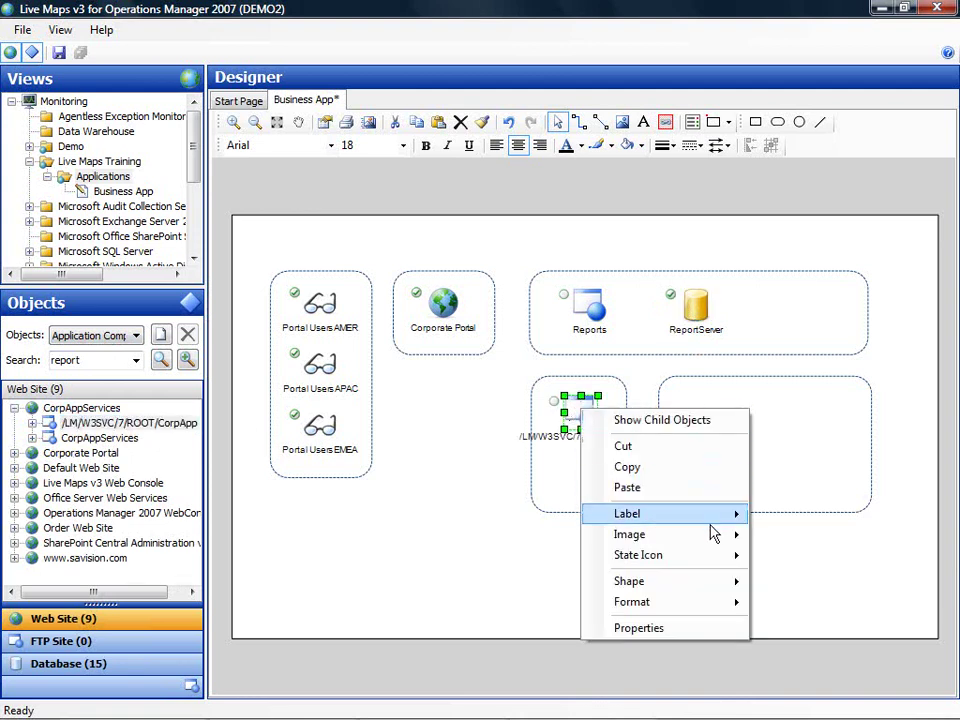
mouse_move(716, 522)
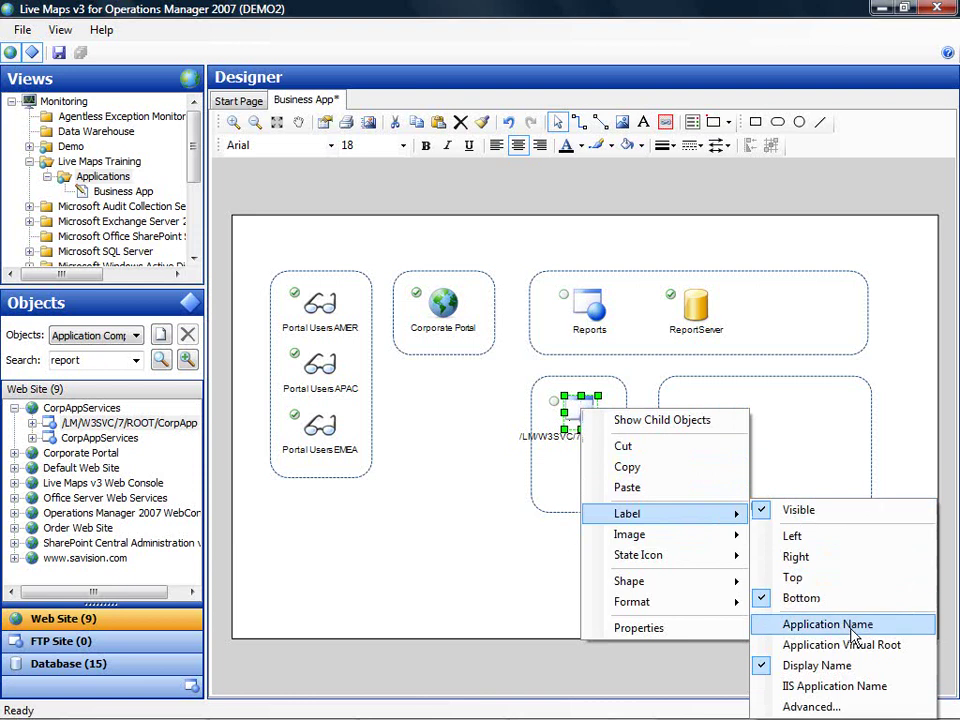
left_click(770, 625)
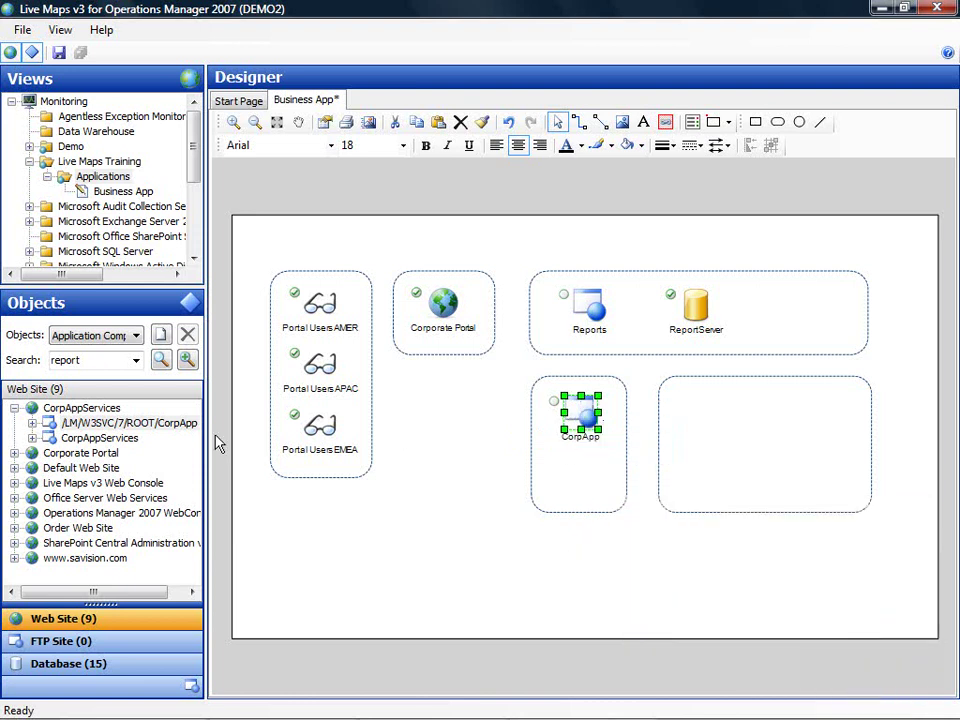
- Place the CorpAppDW database in the left part of the lower-right rounded rectangle, with the CorpApp database directly below it
left_click(145, 666)
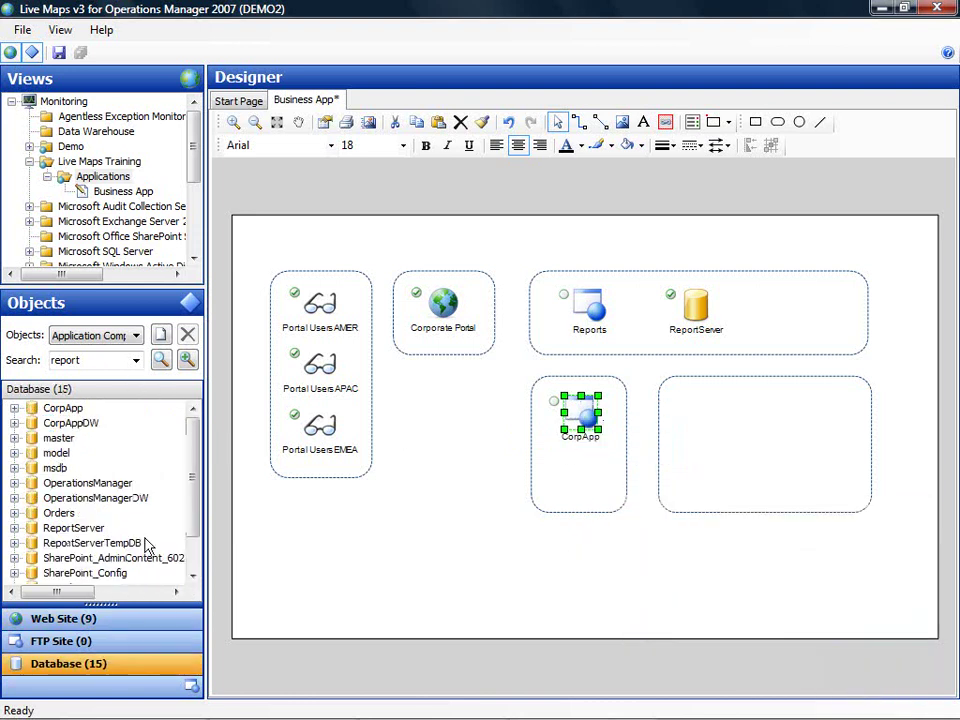
left_click(68, 423)
left_click_drag(68, 423, 712, 411)
left_click_drag(62, 408, 709, 466)
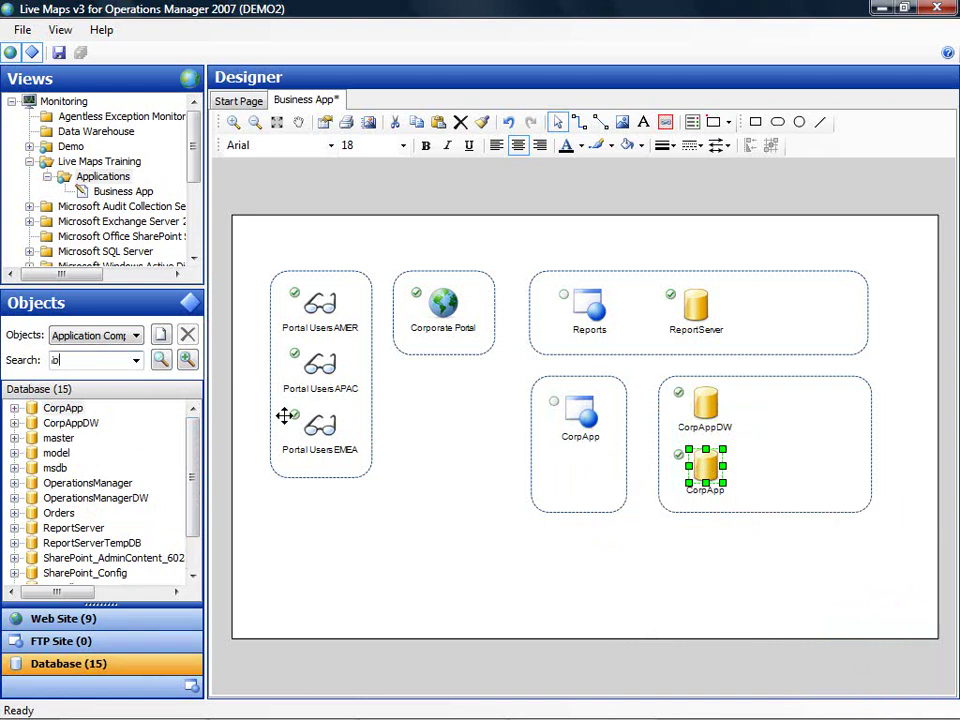
- Search the objects for "ibm" and place IBMCOM below the CorpApp application in the narrow rounded rectangle
key("Return")
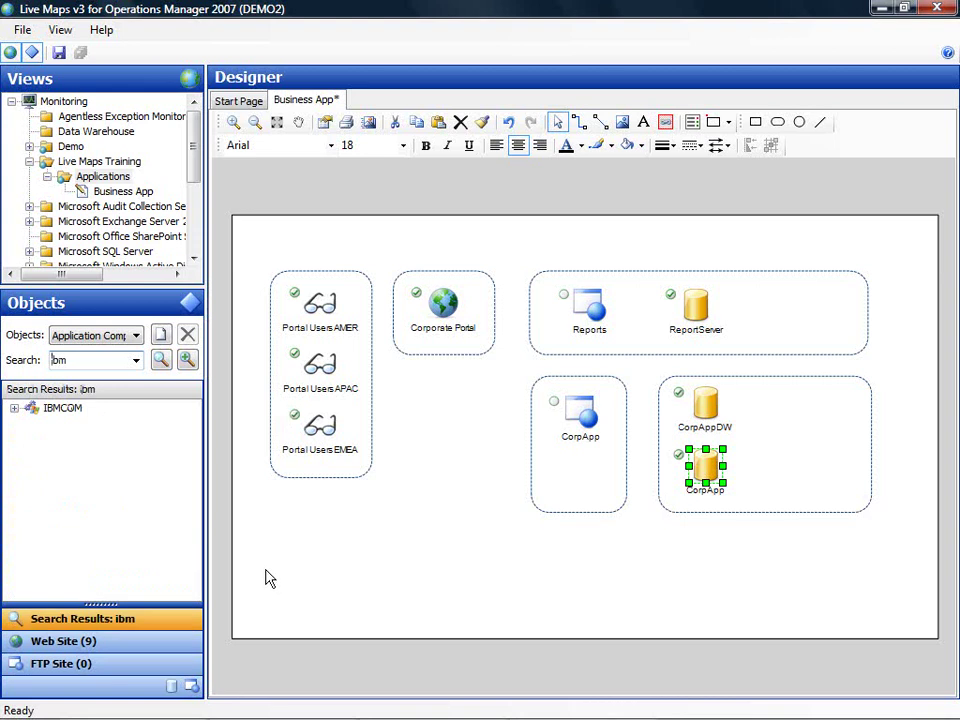
left_click_drag(62, 408, 579, 485)
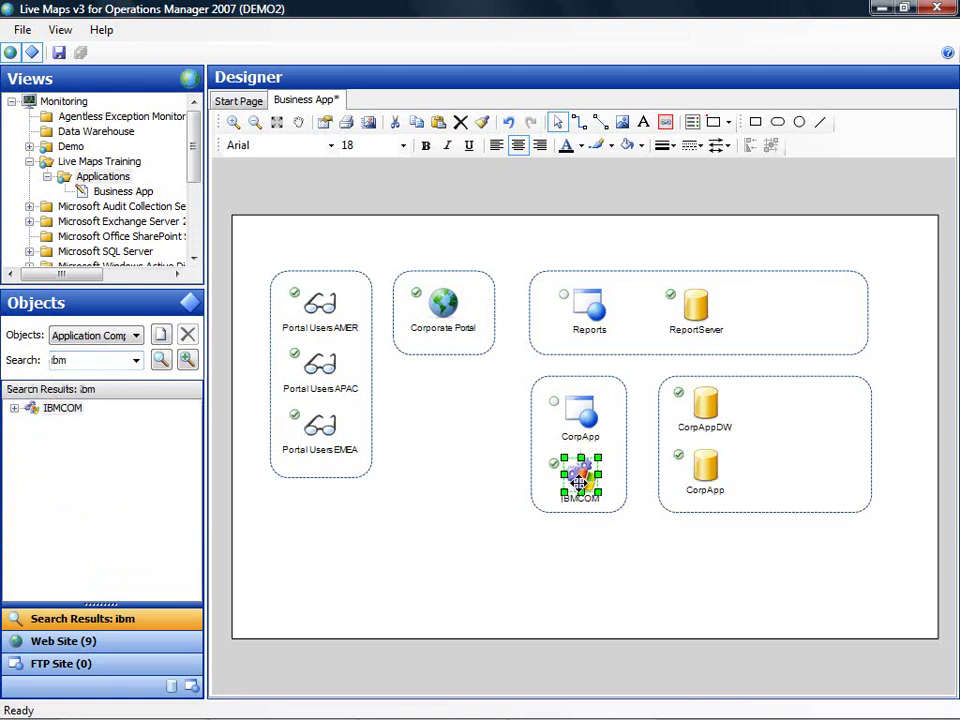
left_click(563, 532)
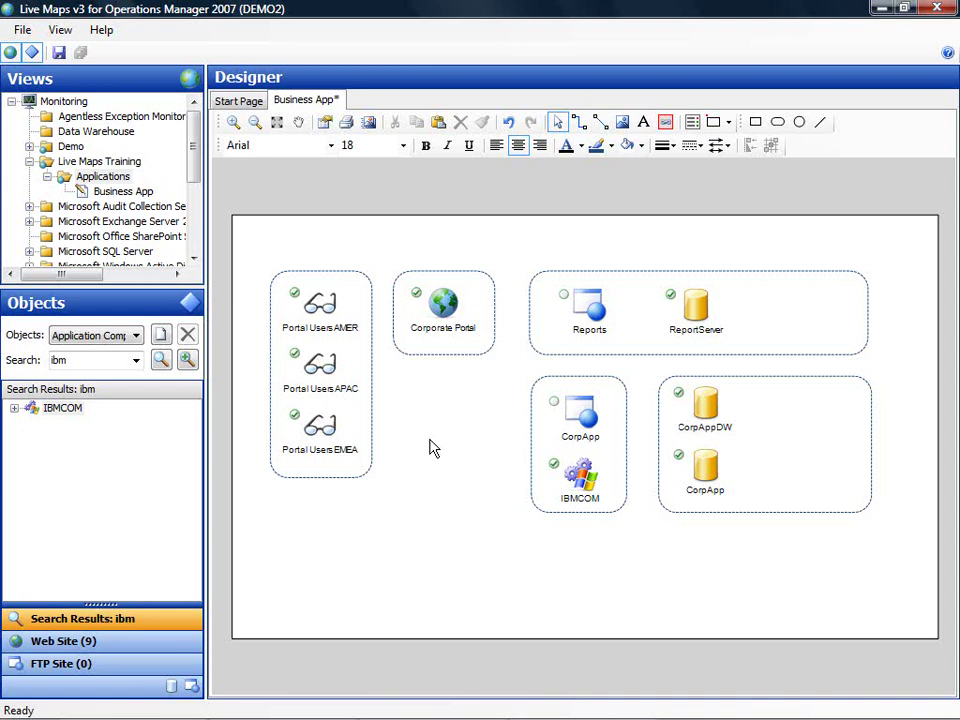
- Insert the built-in Mainframe image from the Network category and place it below the lower-right rounded rectangle
left_click(624, 125)
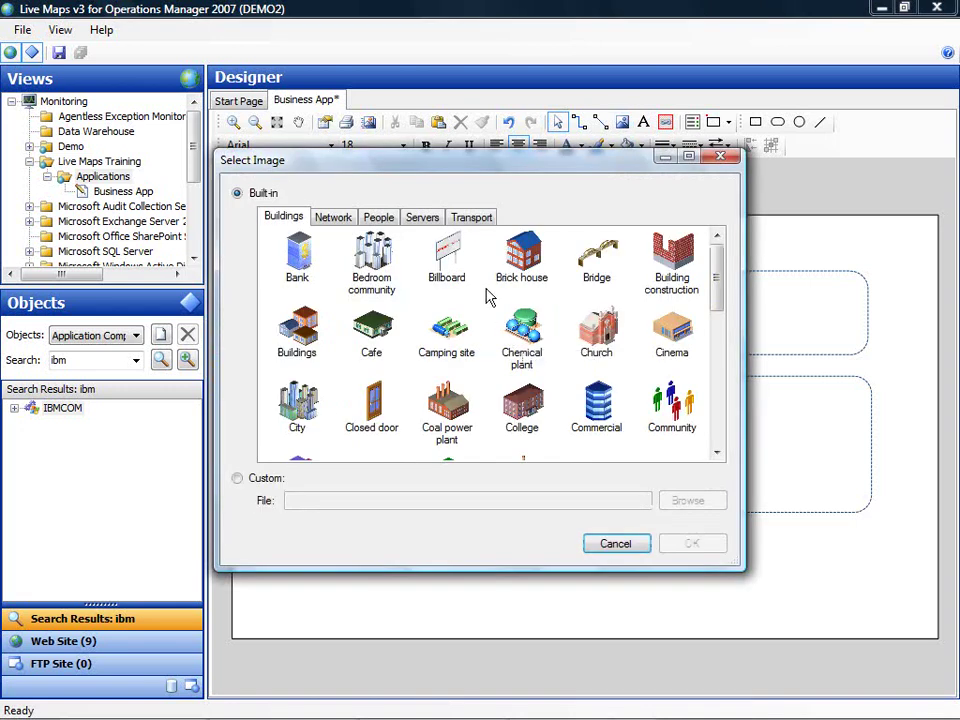
left_click(340, 218)
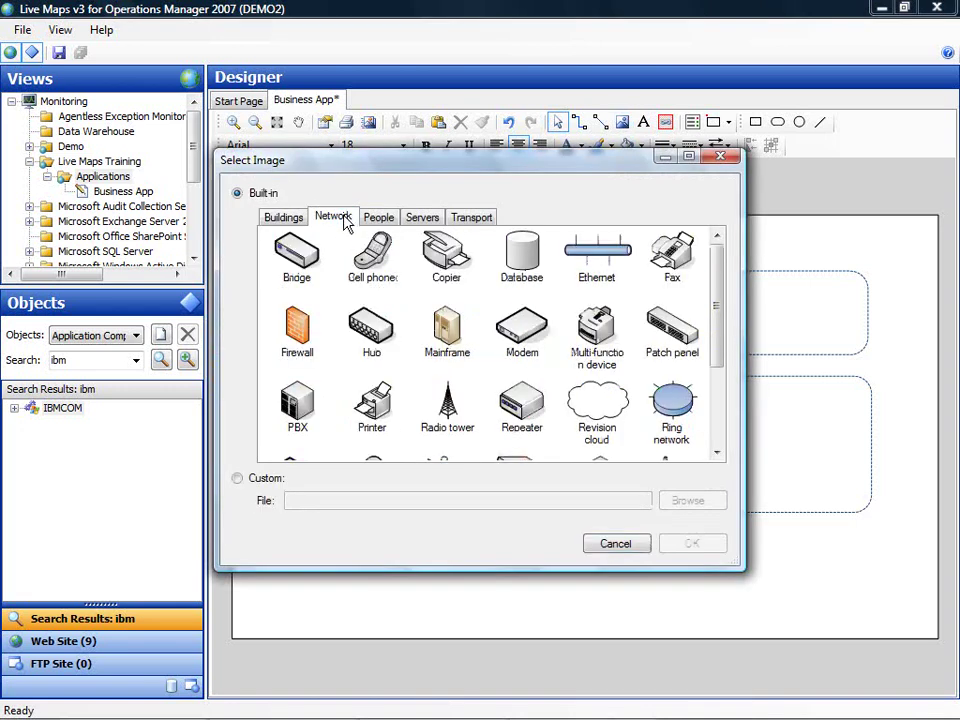
left_click(447, 330)
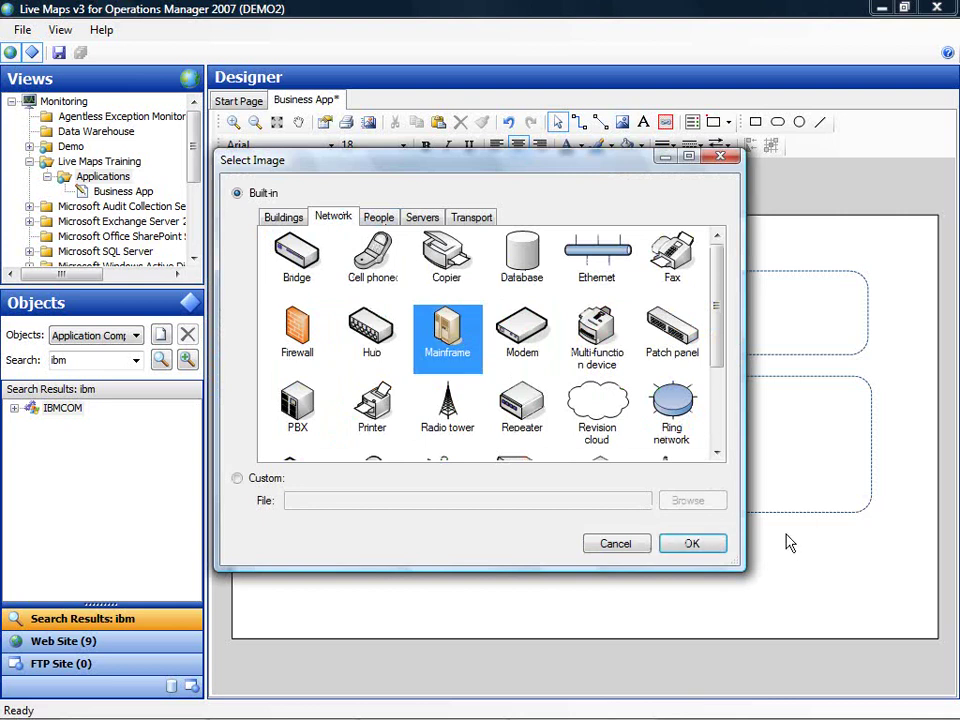
left_click(688, 543)
left_click_drag(570, 427, 656, 572)
left_click_drag(639, 529, 680, 558)
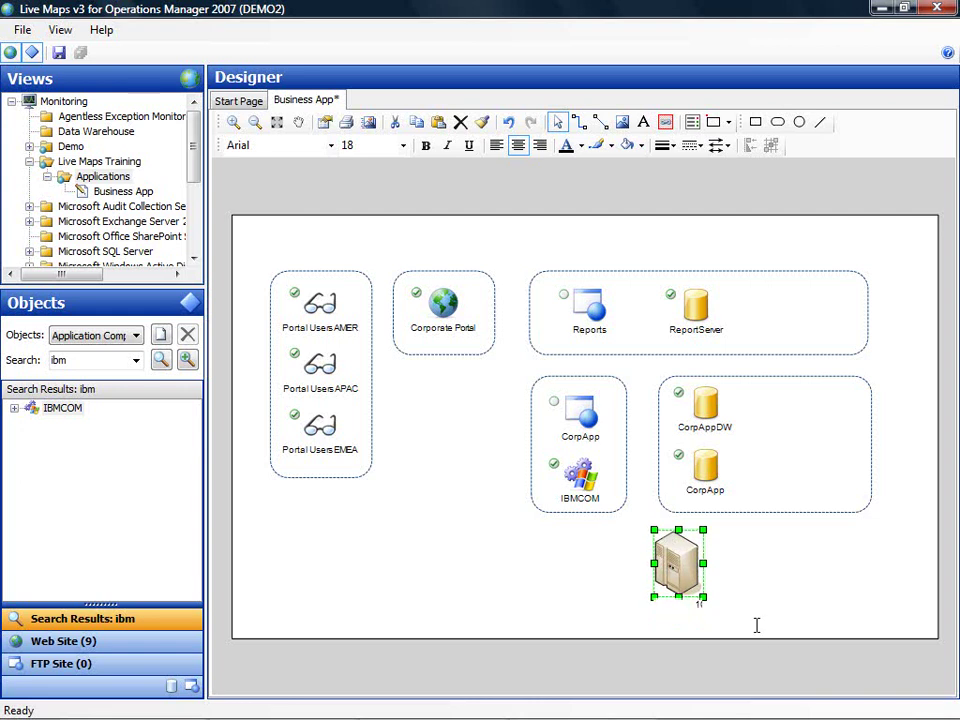
- Label the mainframe image 10.1.1.1 and shift it slightly to the right
type(".1.1.1")
left_click(606, 568)
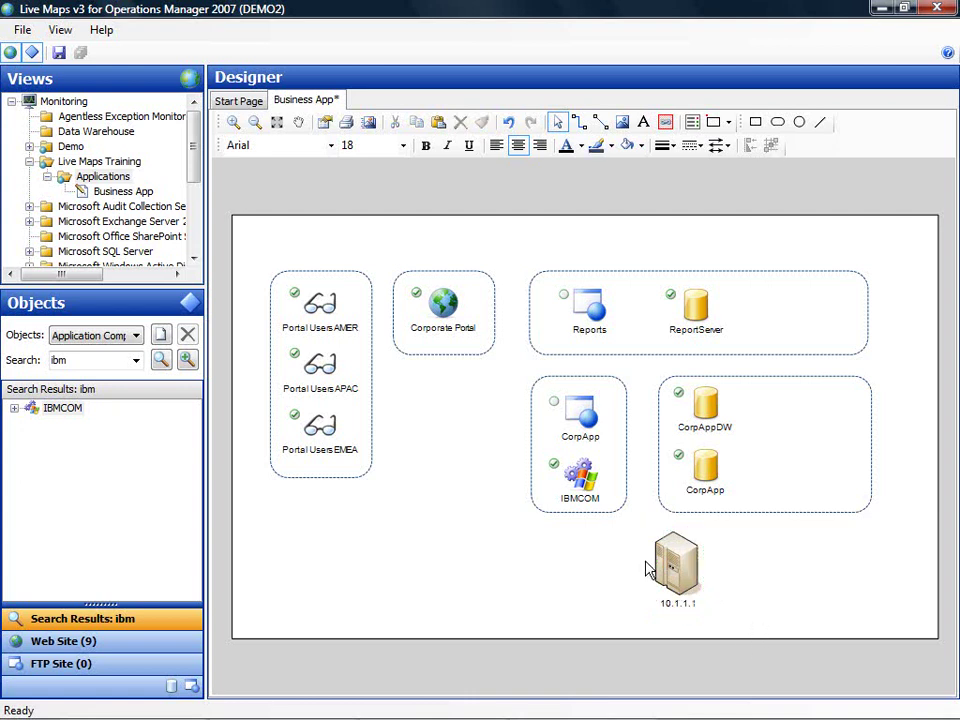
left_click_drag(664, 570, 696, 565)
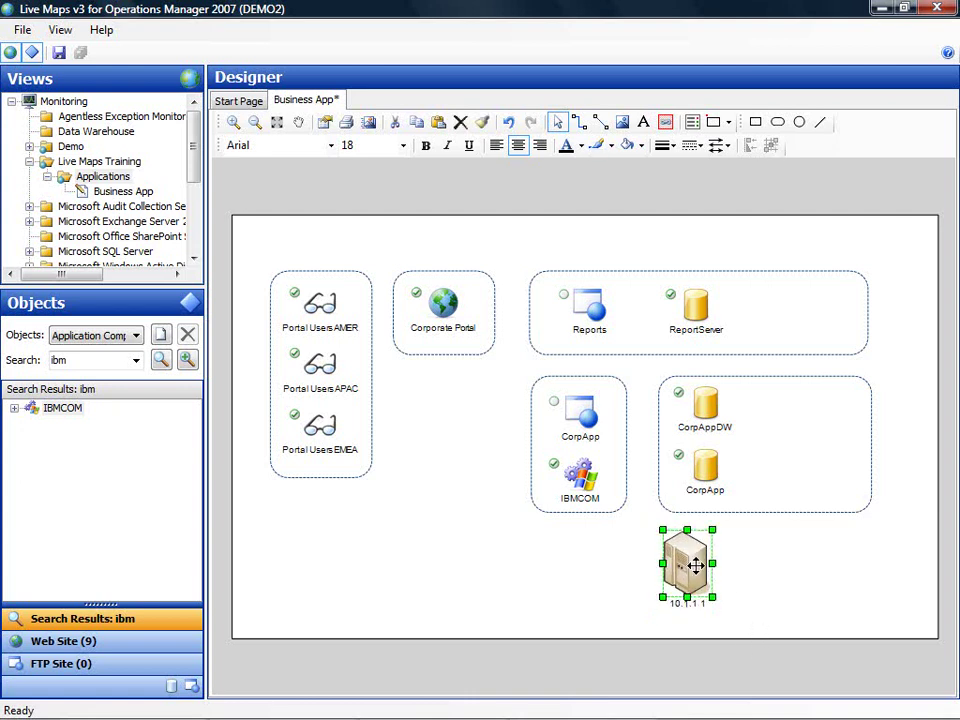
- Find SQL 2005 Agent Job objects whose display name contains "Corp" and place CorpApp DW Export beside the CorpAppDW database
left_click(706, 468)
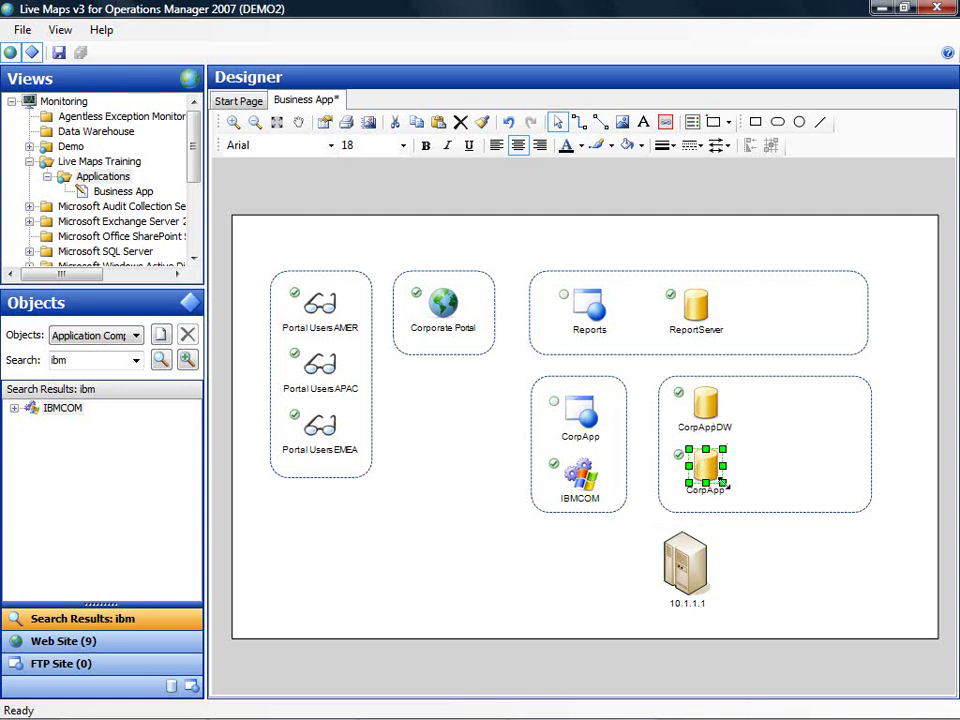
left_click(188, 362)
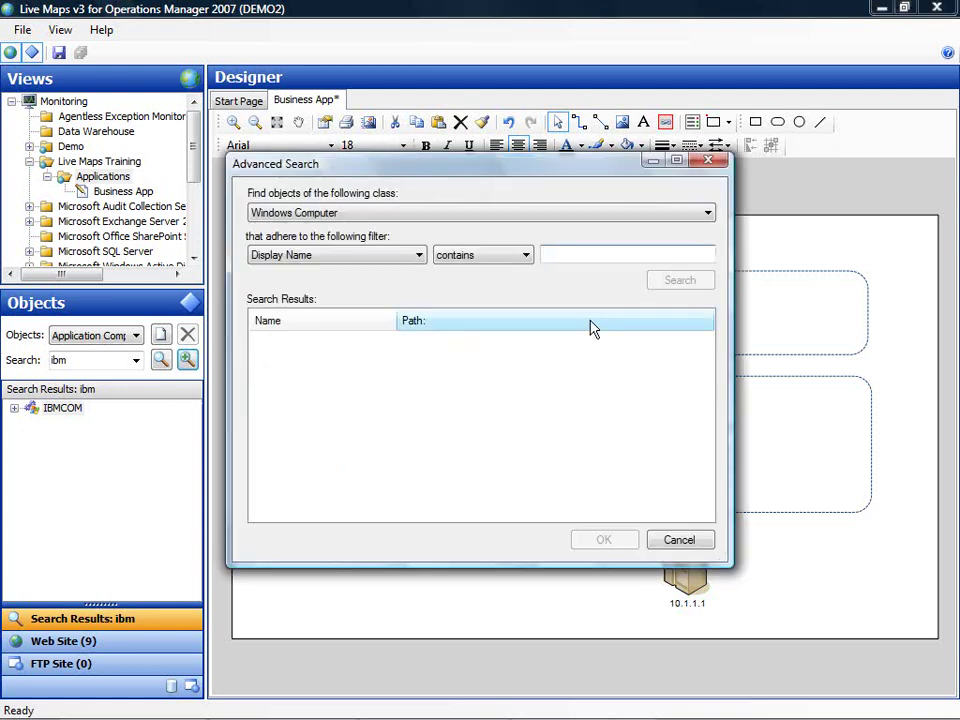
left_click(708, 213)
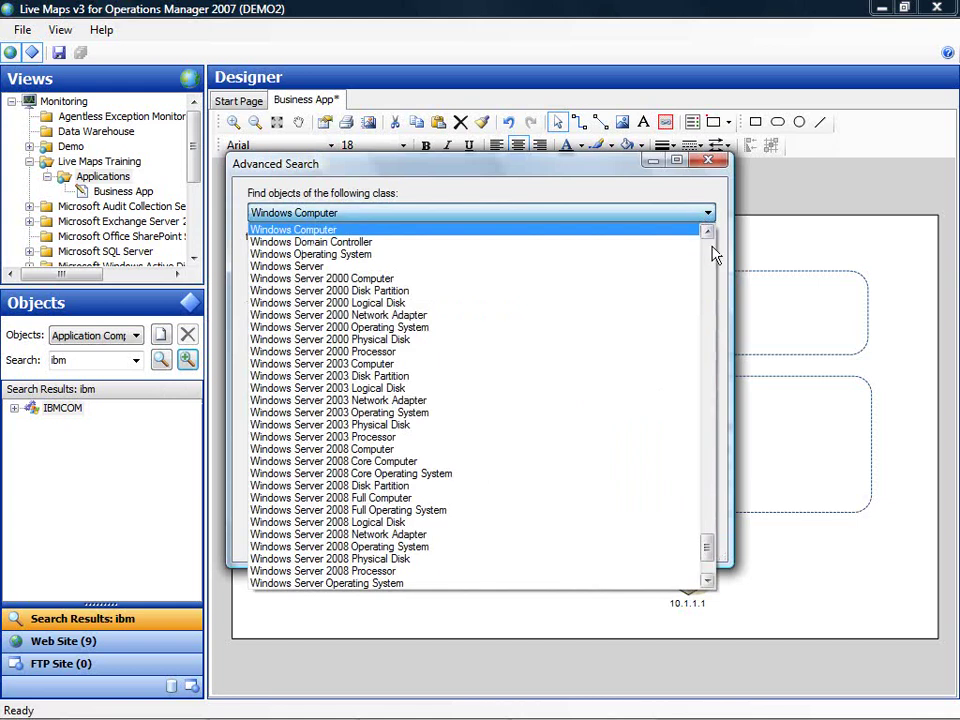
left_click_drag(707, 550, 718, 506)
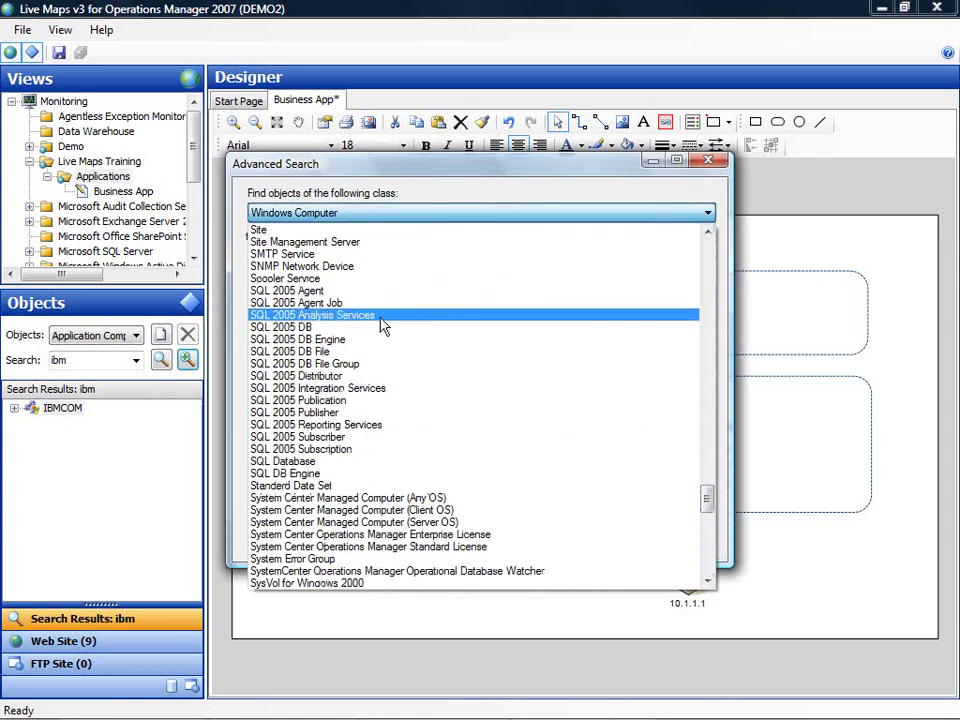
left_click(336, 306)
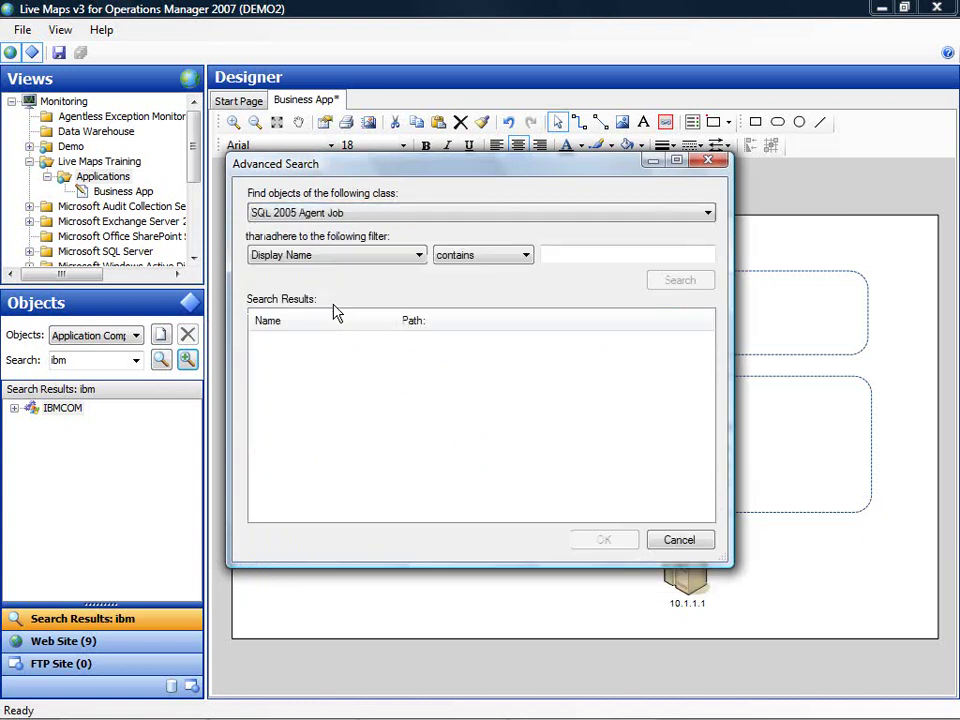
left_click(559, 256)
type("Corp")
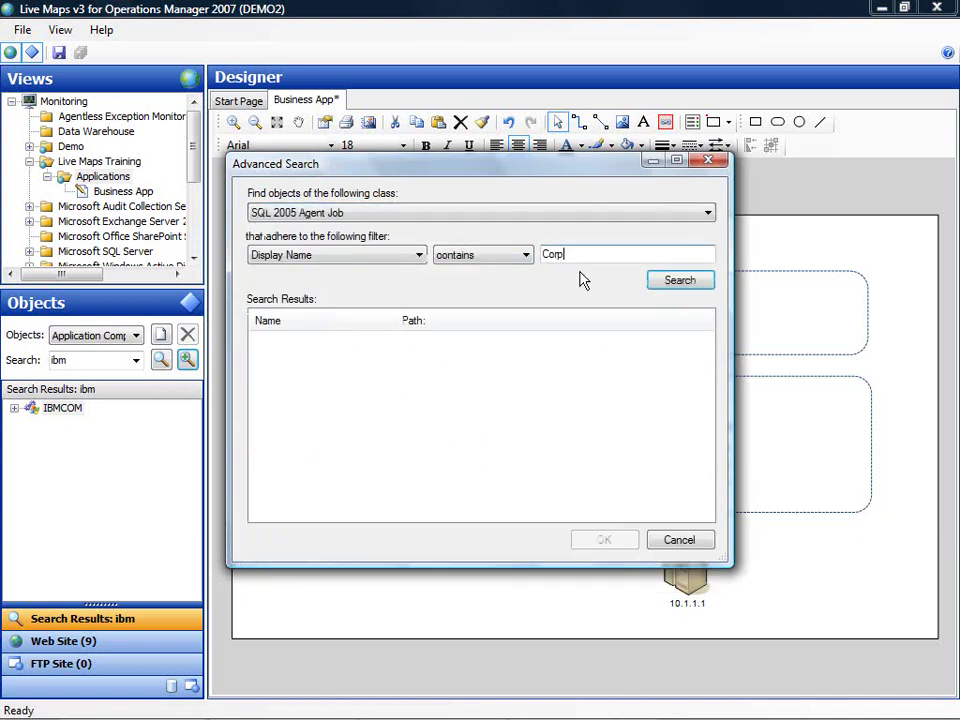
left_click(672, 285)
left_click(607, 545)
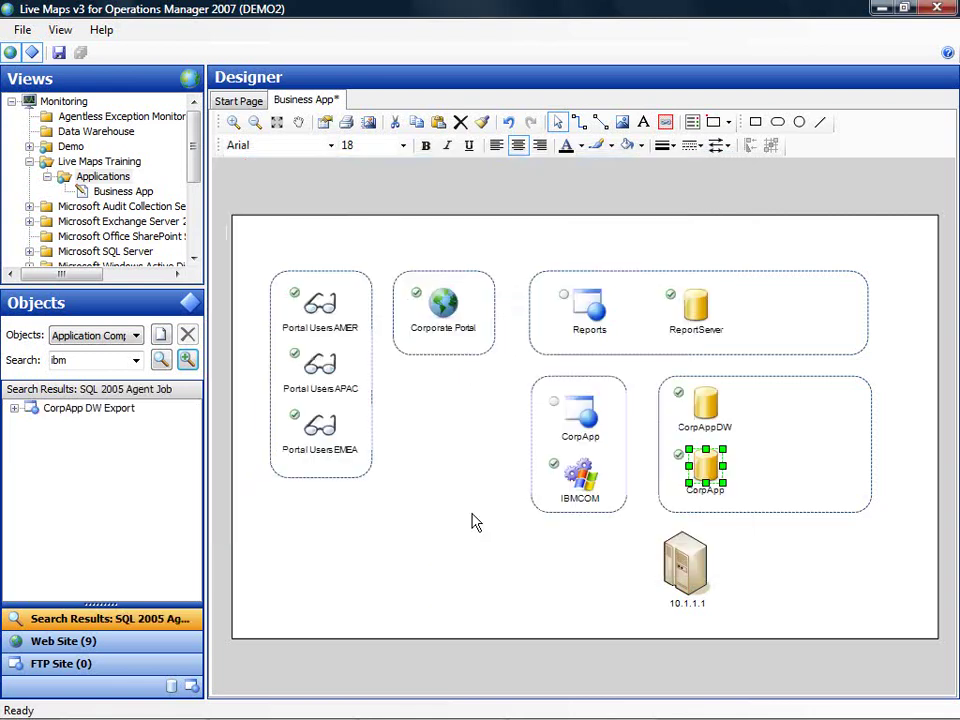
left_click_drag(64, 414, 797, 409)
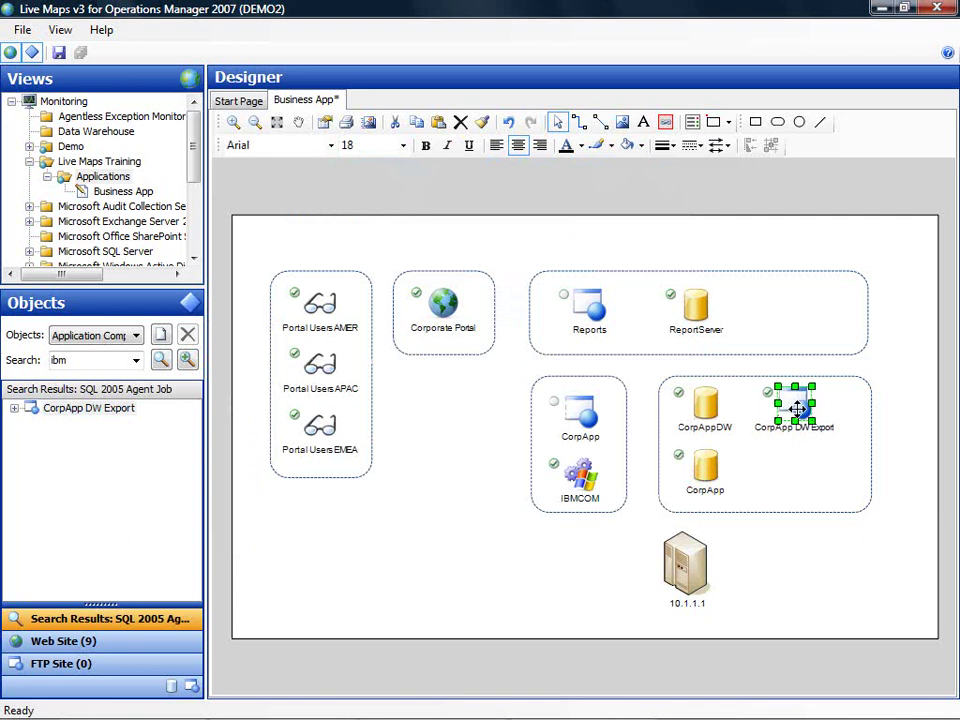
- Draw a straight connector from Portal Users AMER to Corporate Portal and stop the connector properties from showing for new connectors
left_click(580, 124)
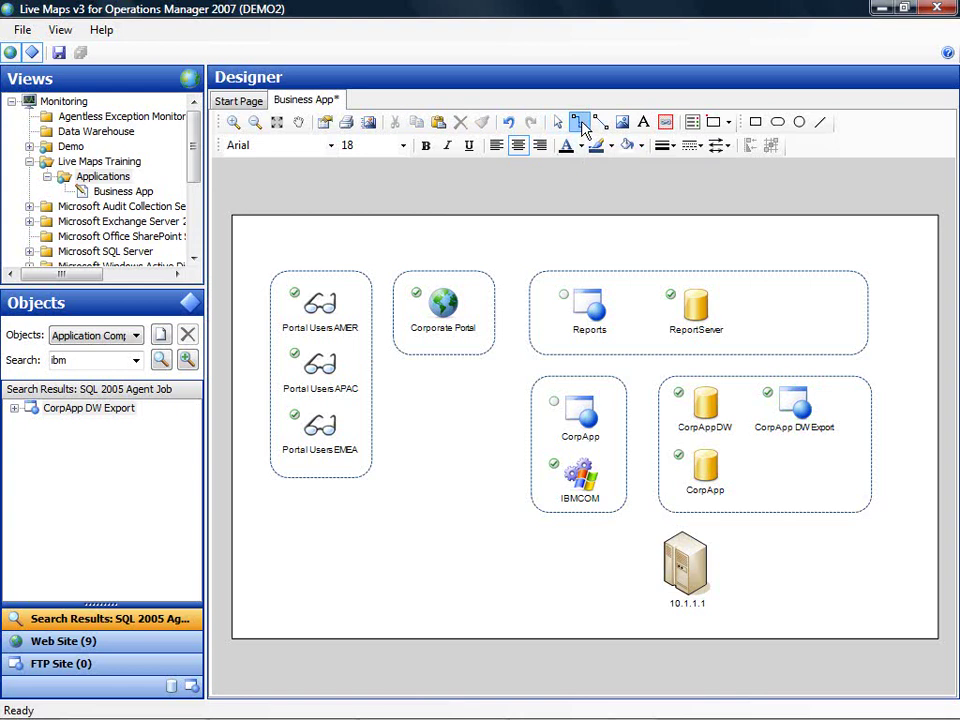
left_click(599, 122)
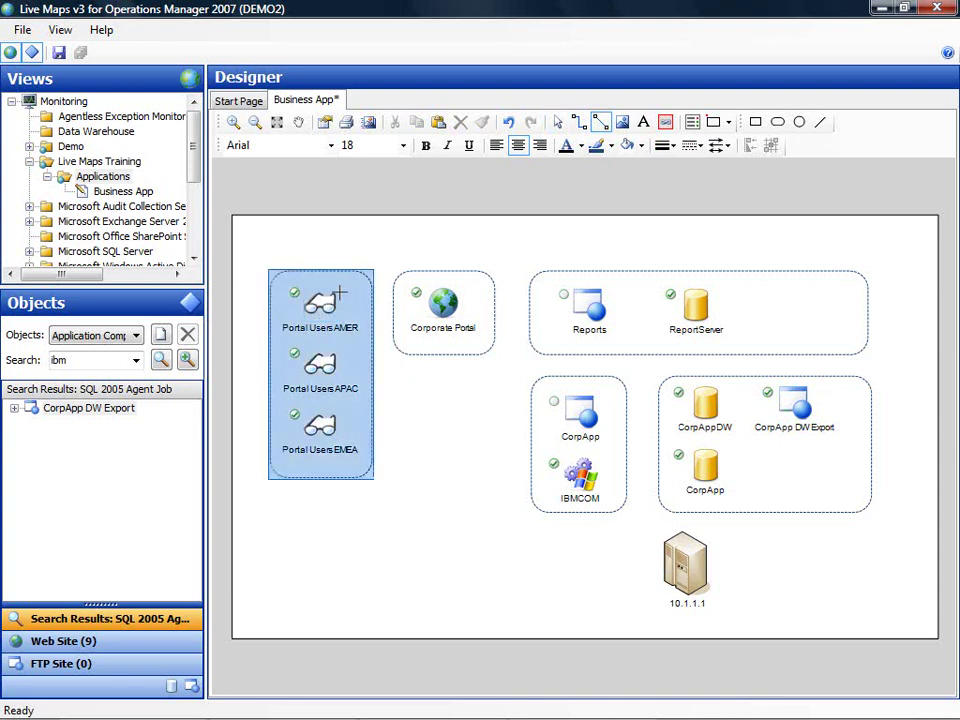
left_click_drag(338, 302, 438, 303)
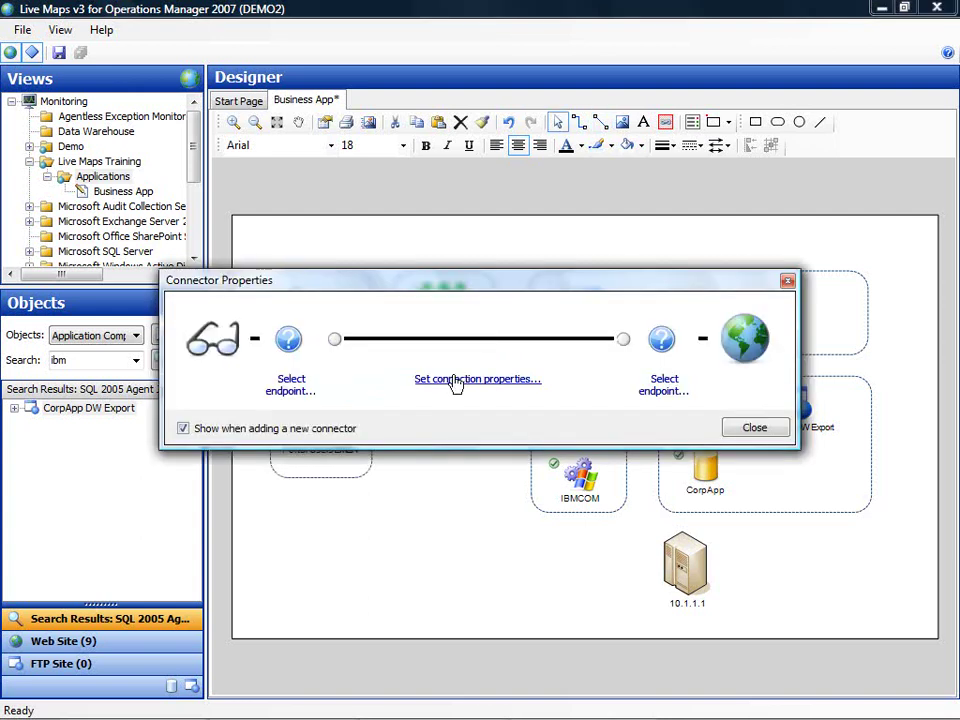
left_click(183, 428)
left_click(755, 428)
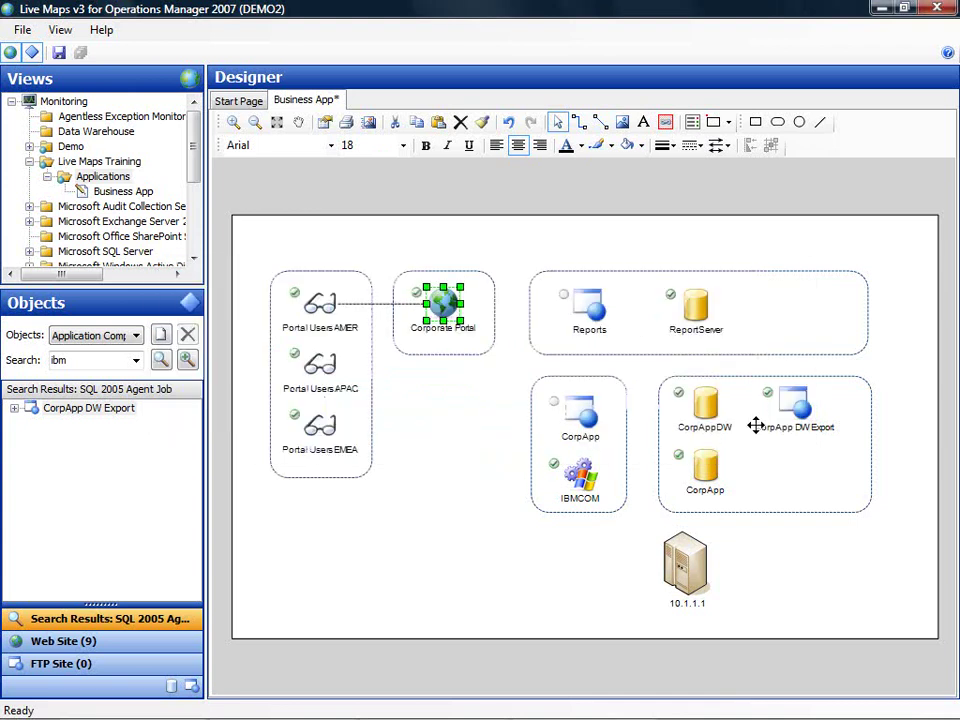
- Format the Portal Users AMER connector as a solid line with an arrowhead pointing to Corporate Portal
left_click(392, 304)
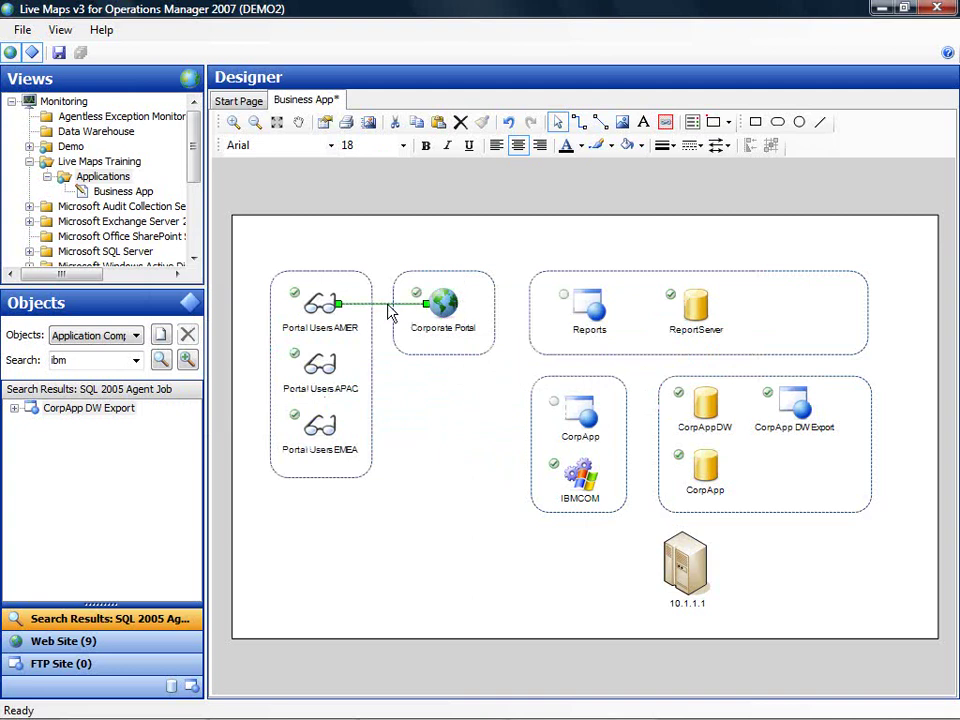
left_click(676, 148)
left_click(696, 146)
left_click(705, 171)
left_click(731, 147)
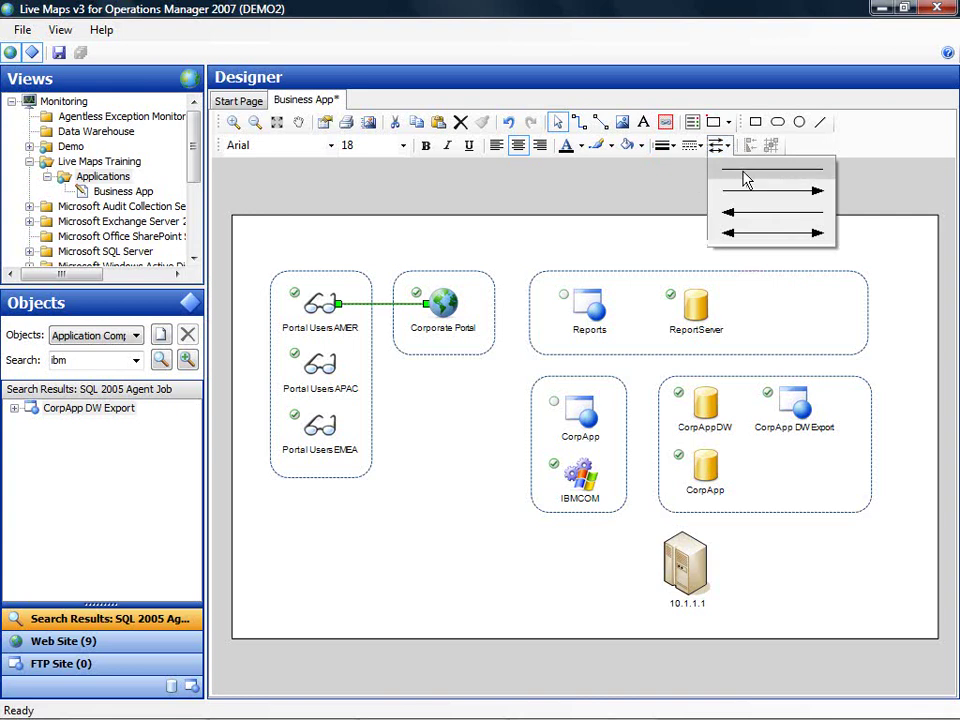
left_click(746, 191)
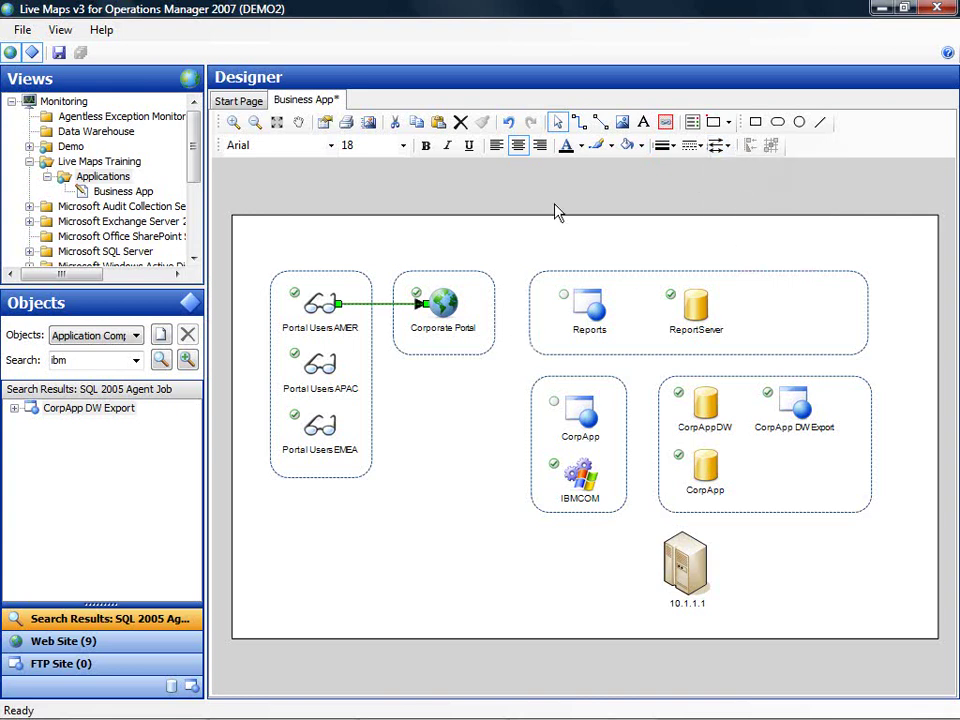
- Draw straight connectors from Portal Users APAC and Portal Users EMEA to Corporate Portal
left_click(600, 121)
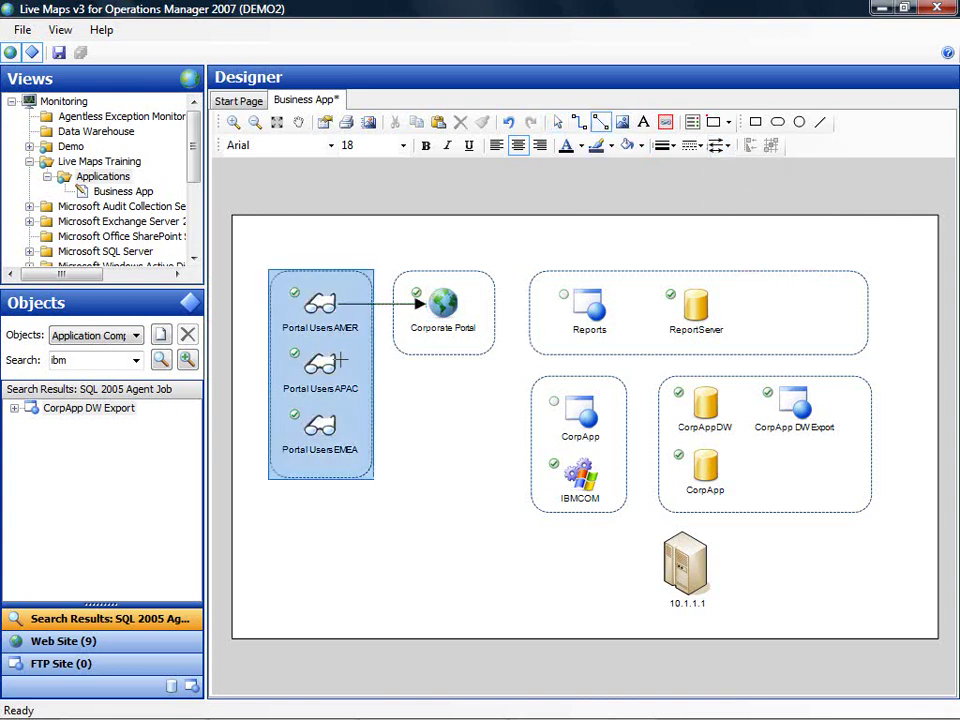
mouse_move(338, 364)
left_mouse_down()
mouse_move(375, 328)
mouse_move(425, 318)
left_mouse_up()
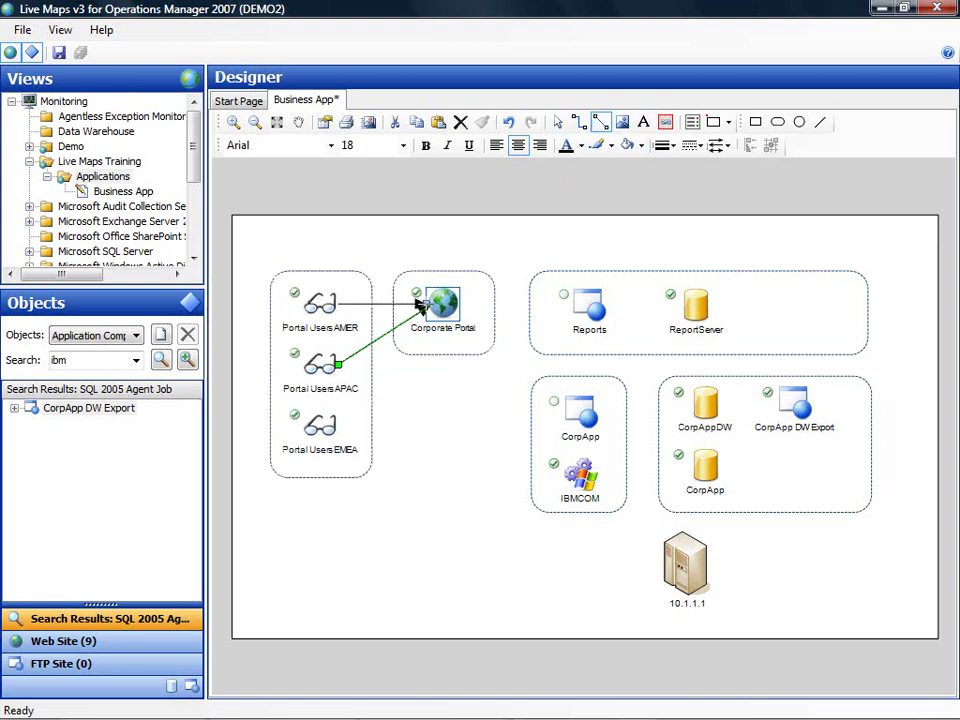
left_click(600, 121)
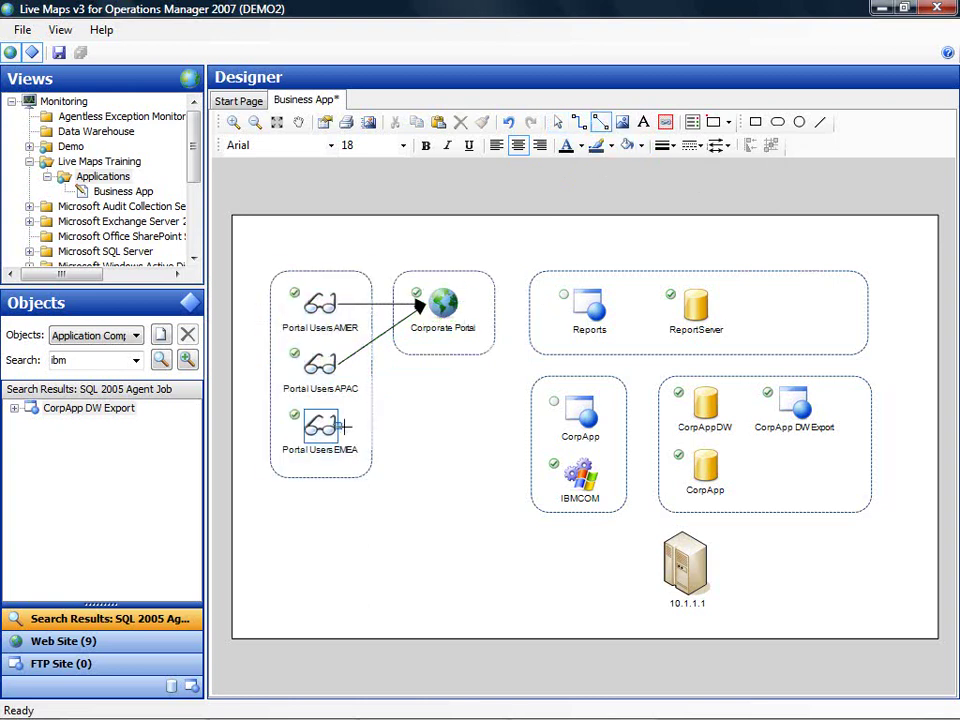
left_click_drag(339, 426, 420, 304)
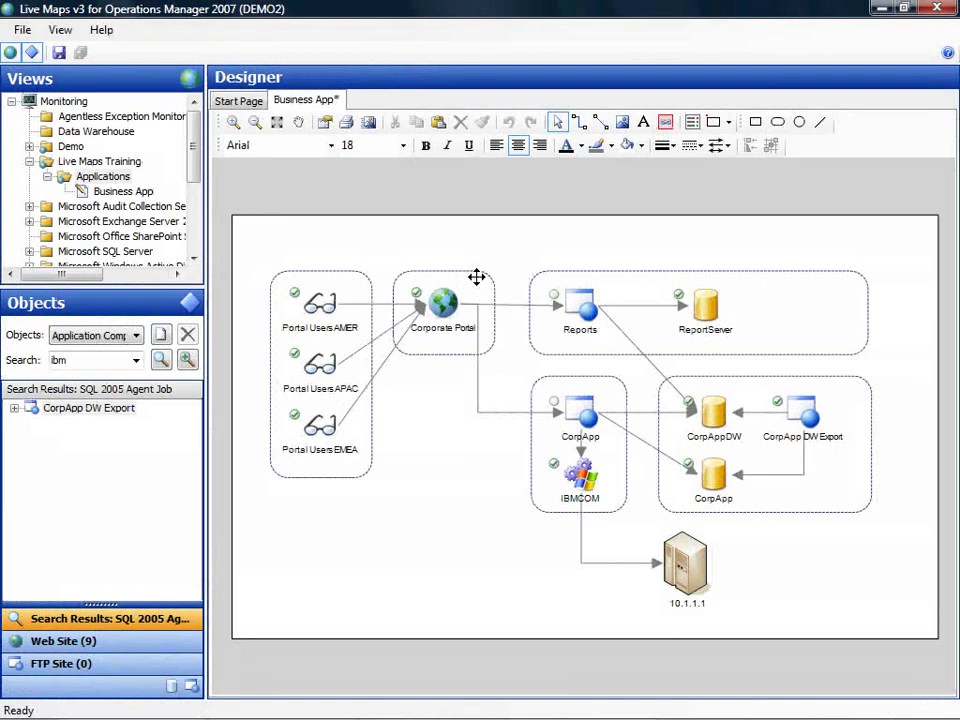
- Duplicate the rounded box around Corporate Portal, place the copy below the portal users box, and widen it to about double its width
left_click(476, 277)
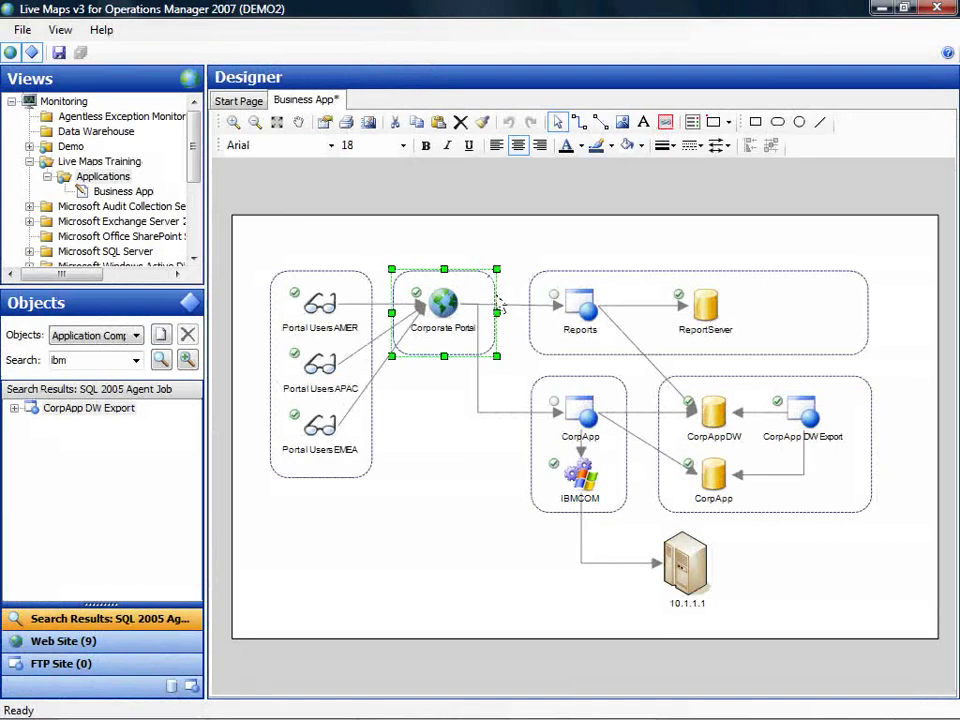
key("ctrl+c")
key("ctrl+v")
left_click_drag(456, 304, 307, 550)
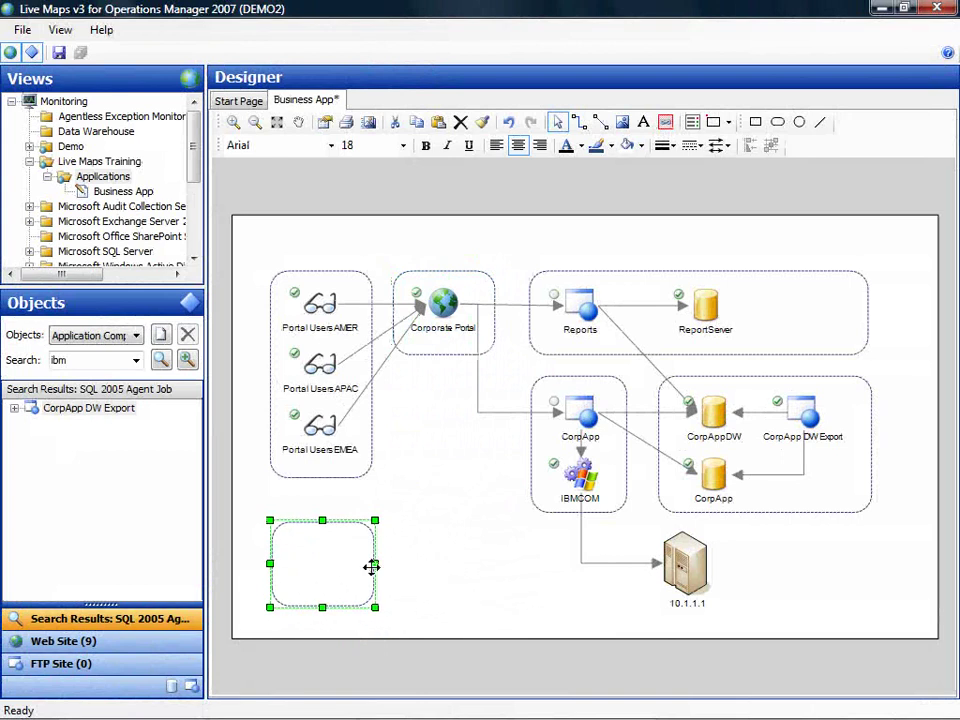
left_click_drag(376, 563, 501, 572)
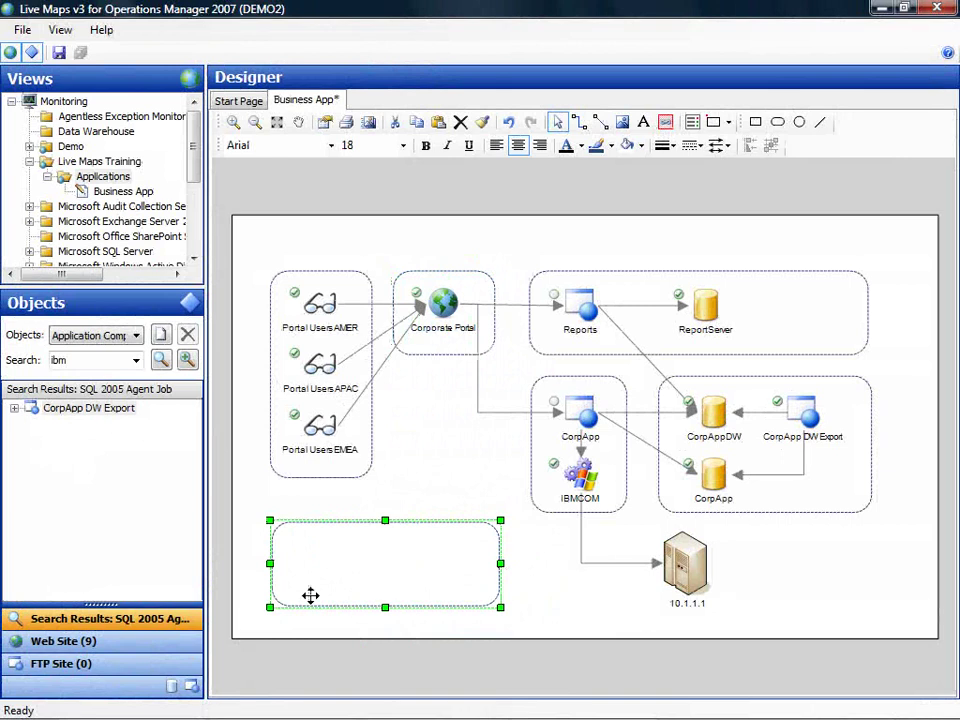
- Show the Distributed Applications objects and place Active Directory Topology Root inside the empty rounded box below the portal users
left_click(139, 336)
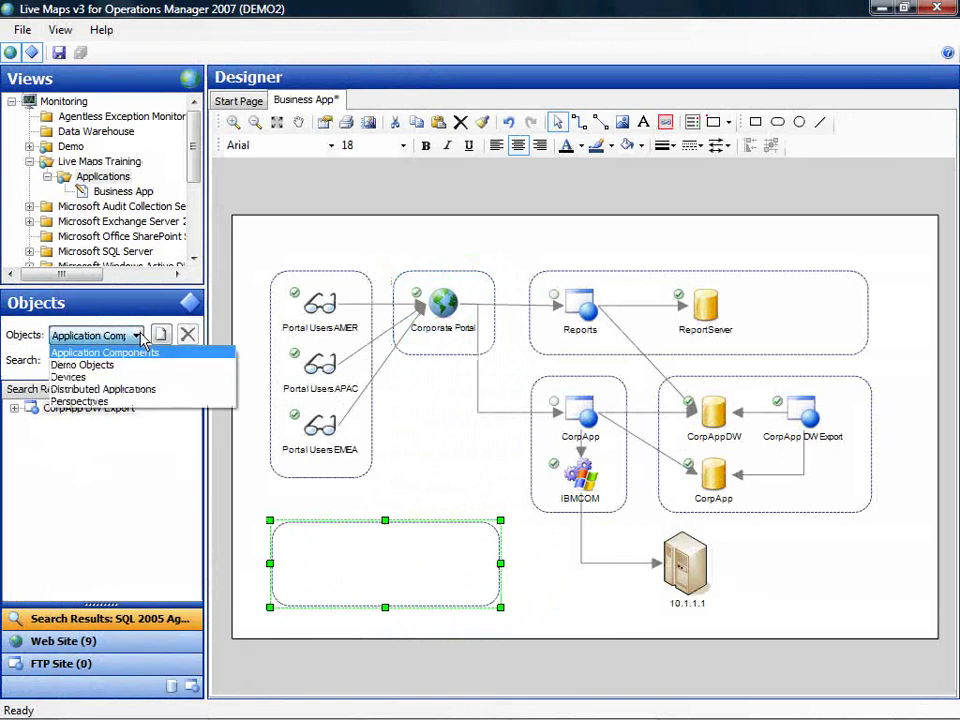
left_click(139, 388)
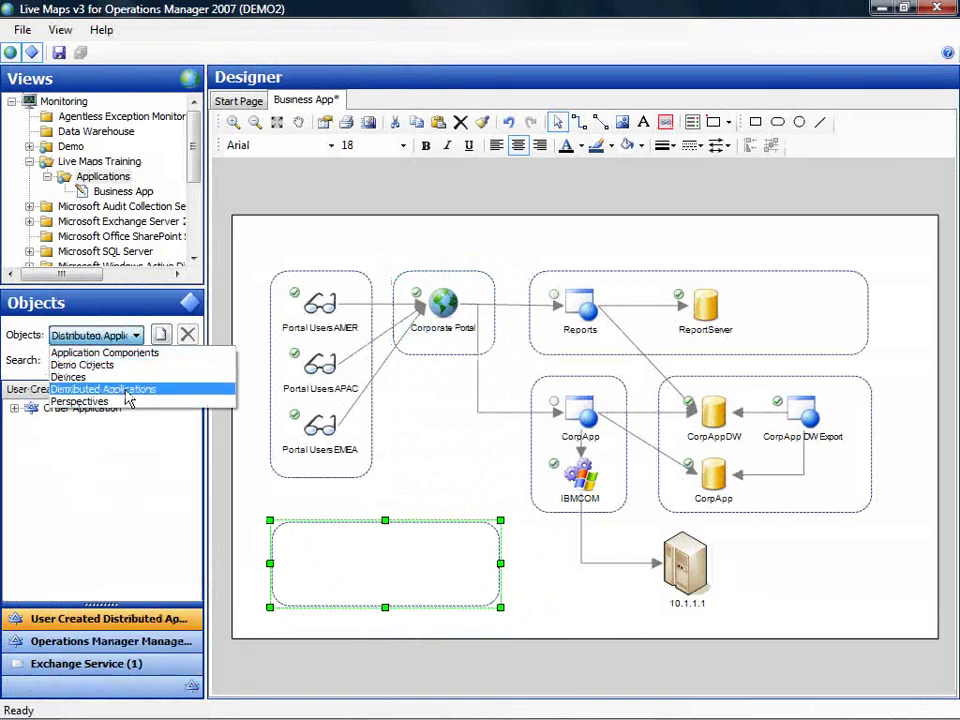
left_click(191, 686)
left_click_drag(62, 416, 378, 565)
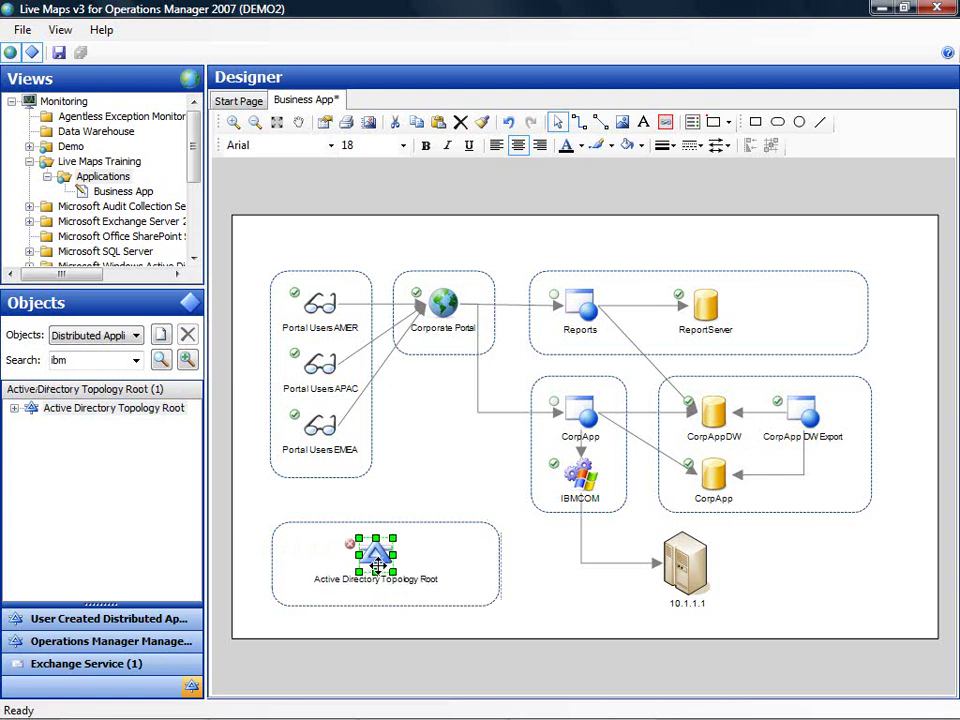
- Label the rounded box around Active Directory Topology Root "Shared Services" and shift the topology object slightly down
left_click(318, 522)
double_click(317, 521)
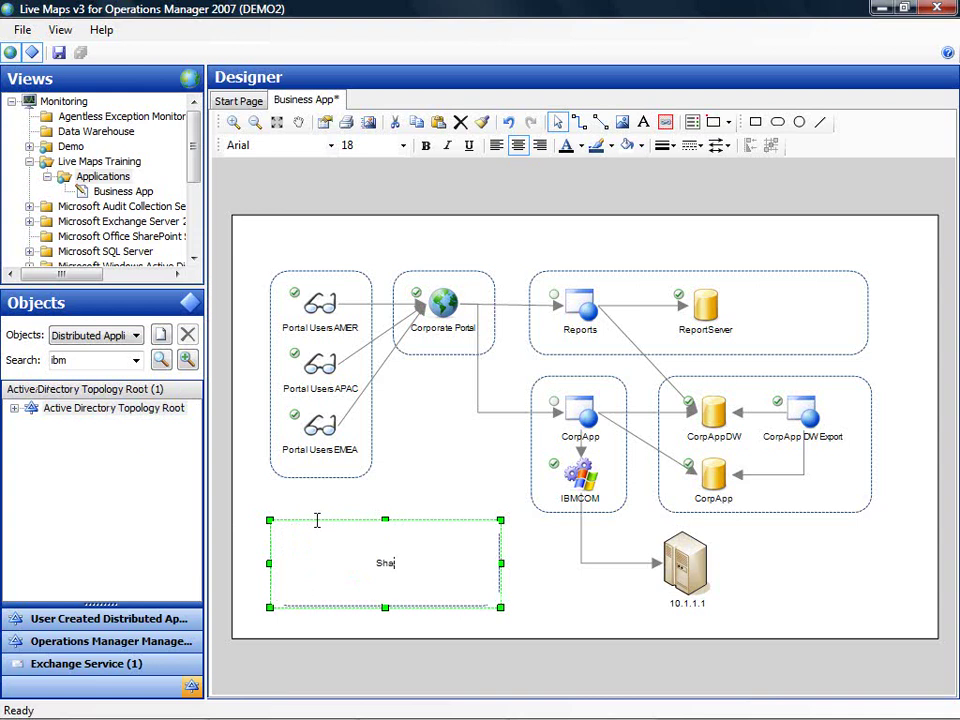
type("Shared Services")
left_click_drag(113, 408, 448, 538)
- Set the vertical text alignment of the Shared Services box to Top
right_click(491, 540)
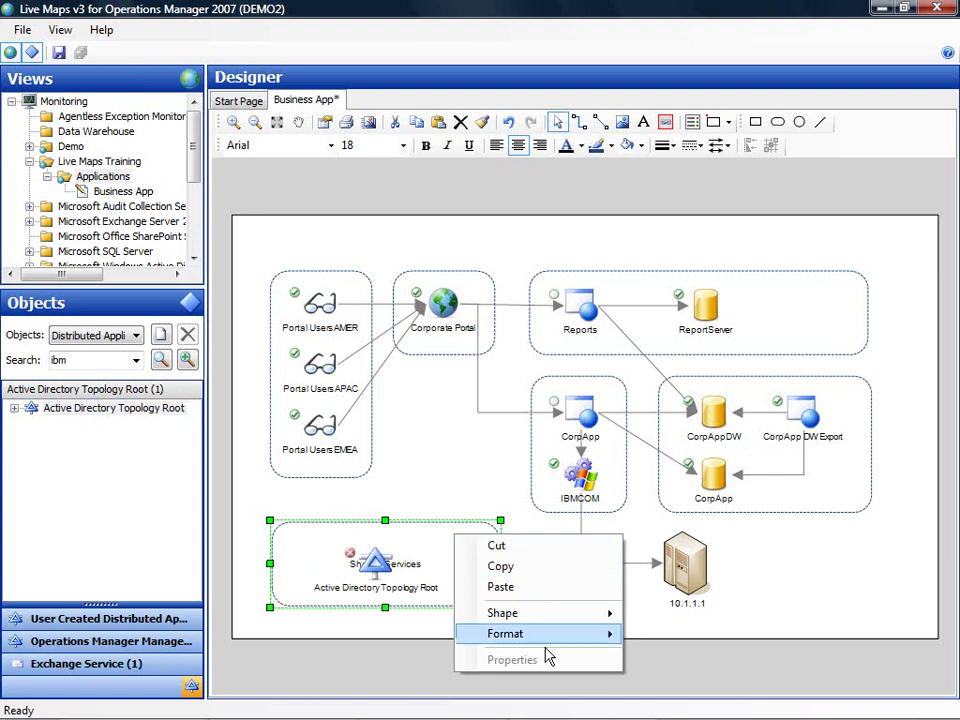
mouse_move(550, 636)
left_click(668, 652)
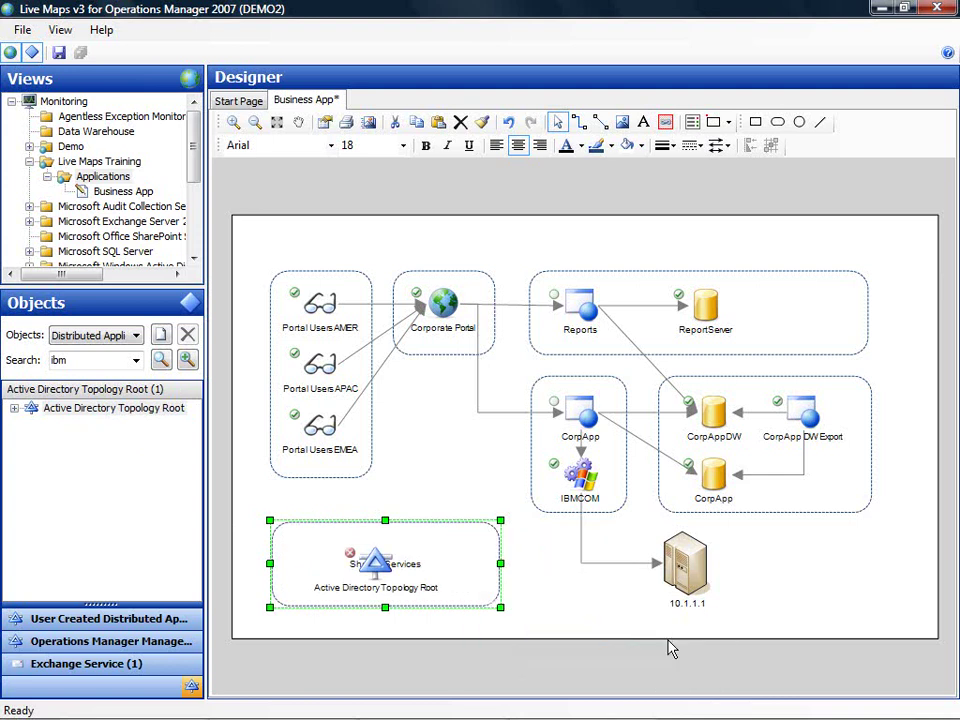
left_click(444, 396)
left_click(440, 414)
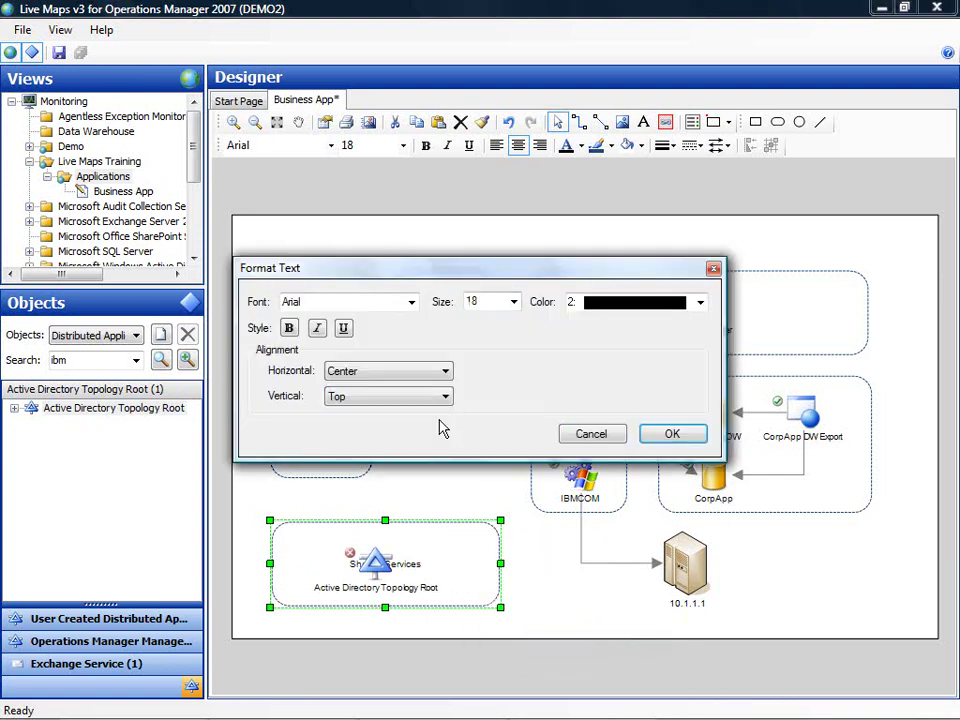
left_click(664, 436)
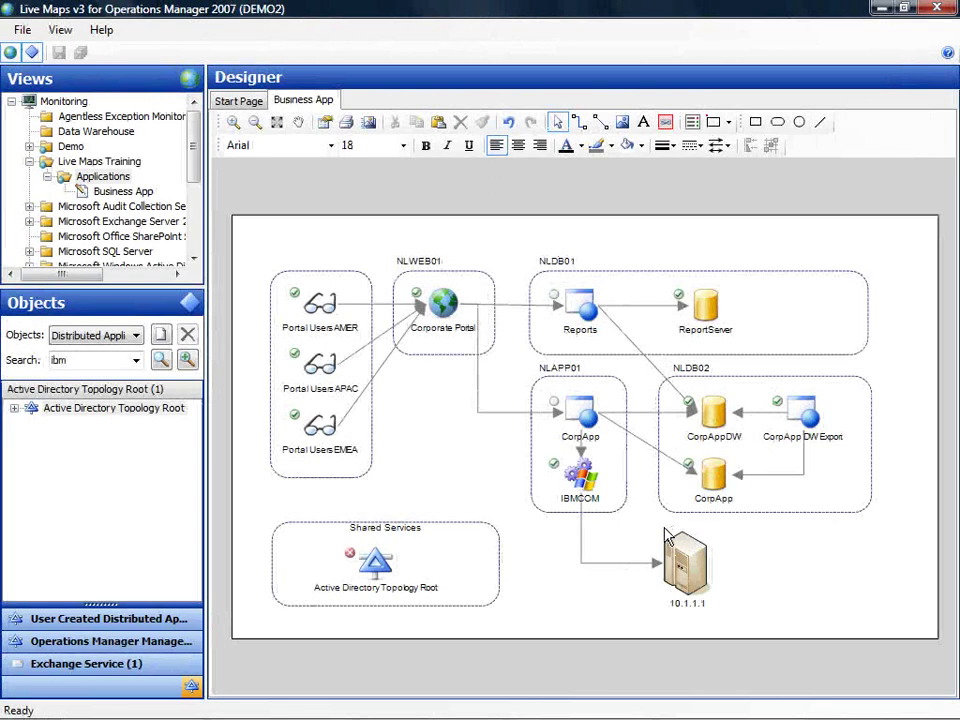
- Draw a hotspot over the 10.1.1.1 mainframe image and link it to a web page by pasting its URL
left_click(665, 121)
left_click_drag(660, 528, 713, 598)
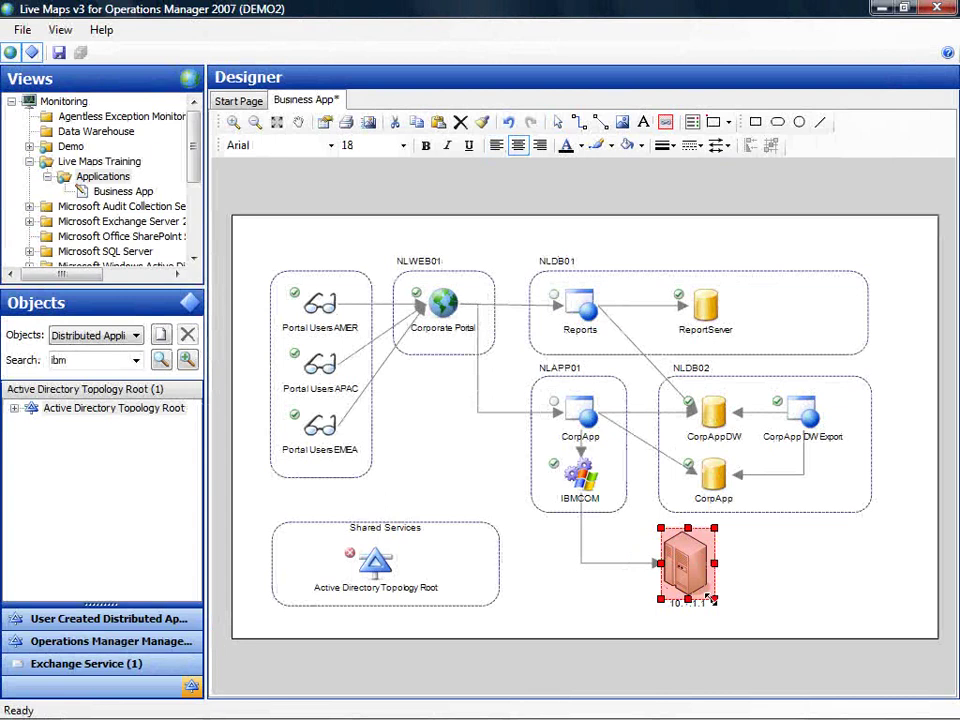
left_click(290, 434)
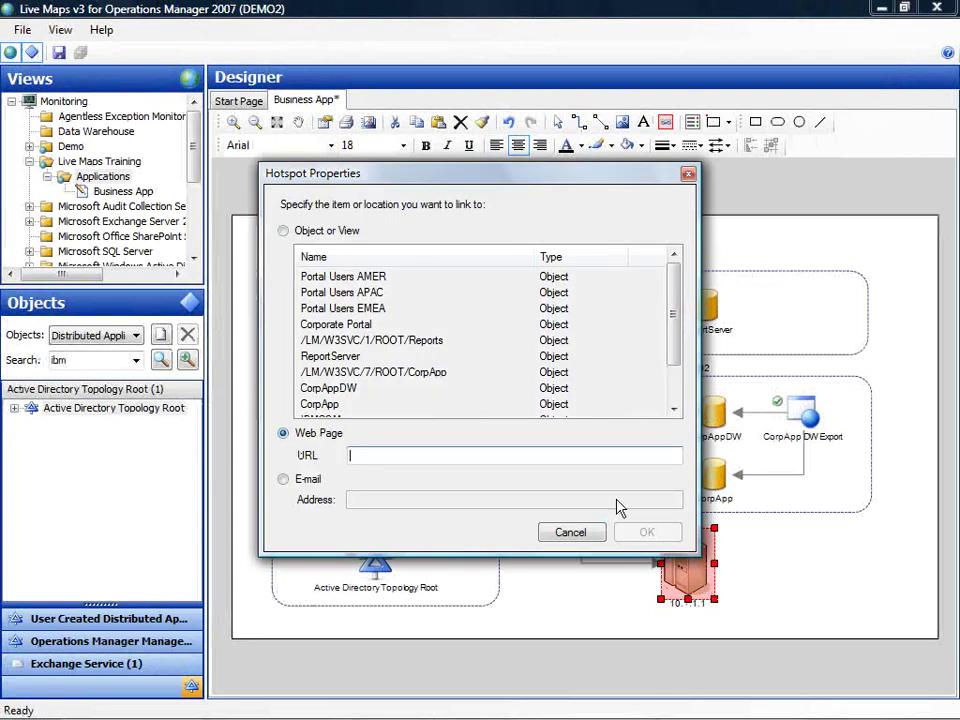
type("http:")
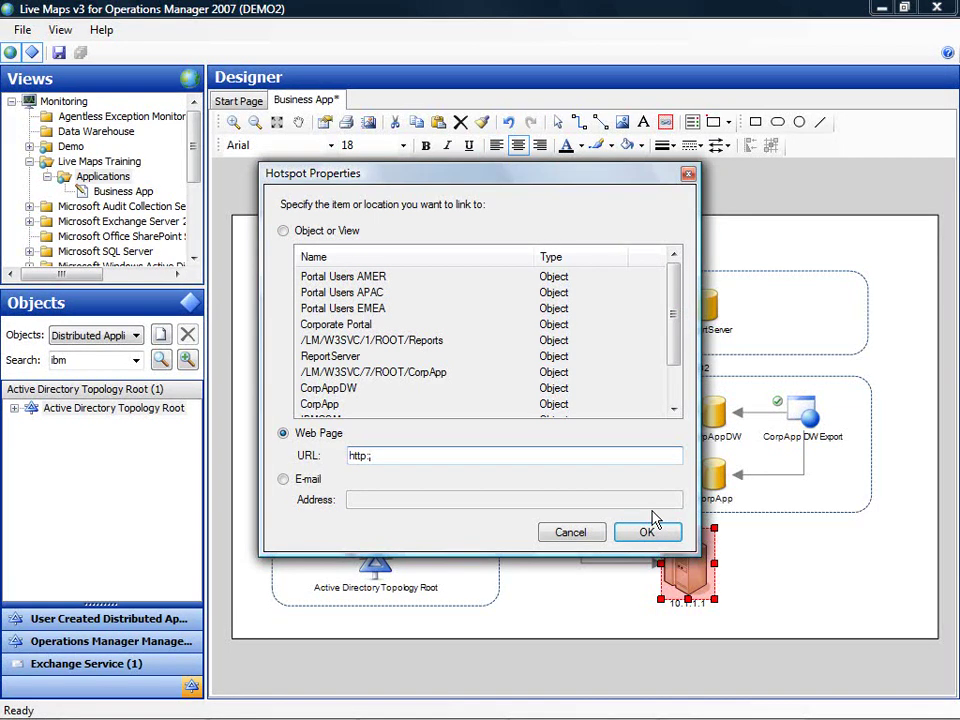
key("BackSpace")
key("BackSpace")
key("BackSpace")
key("BackSpace")
key("BackSpace")
key("ctrl+v")
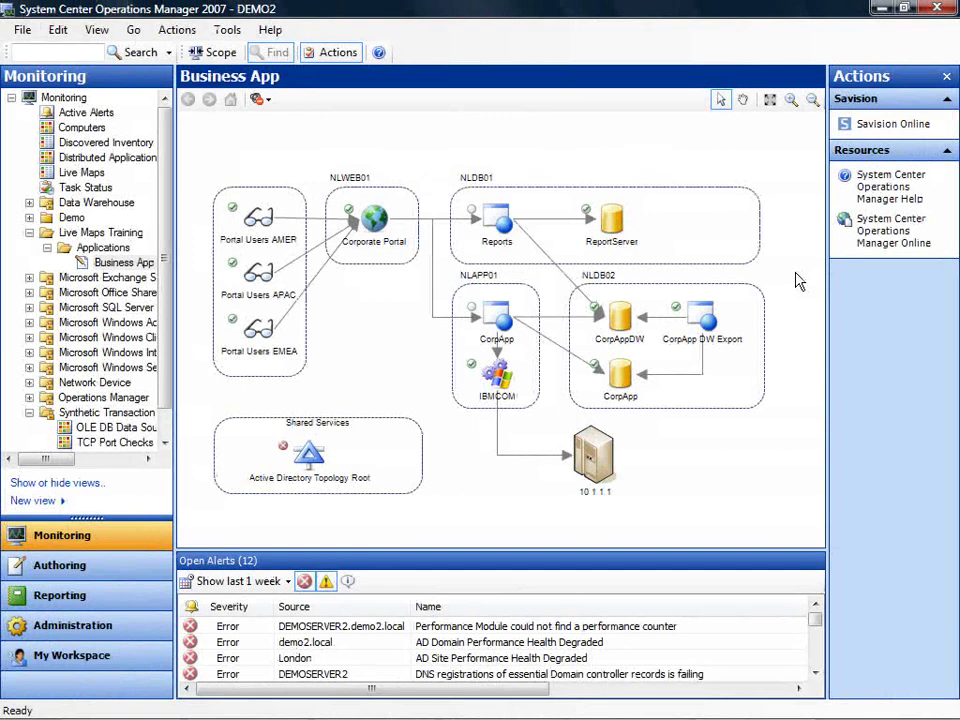
- In the System Center Operations Manager console, select CorpApp DW Export in the Business App view to see its available actions
left_click(701, 320)
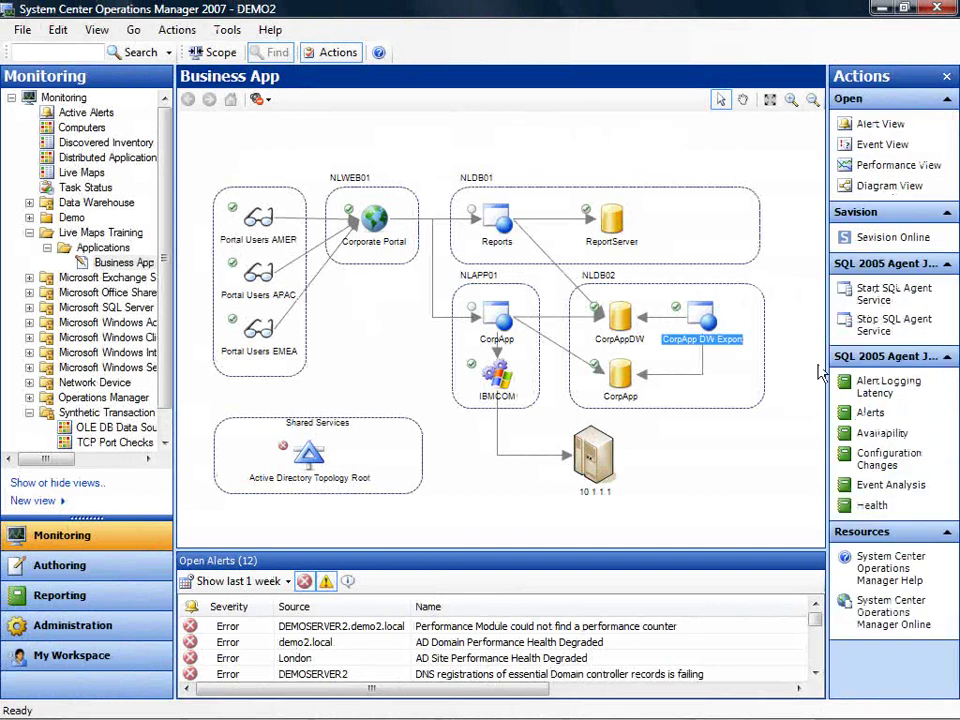
- Open Health Explorer for CorpApp DW Export to review its health monitors, close it, and select ReportServer in the map
double_click(703, 331)
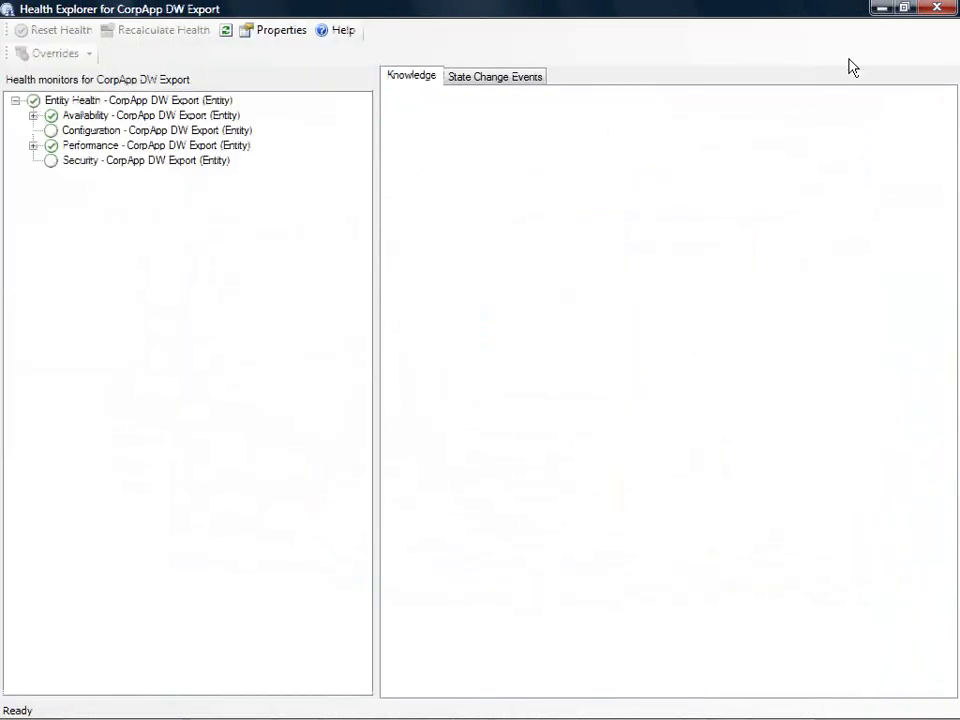
left_click(934, 9)
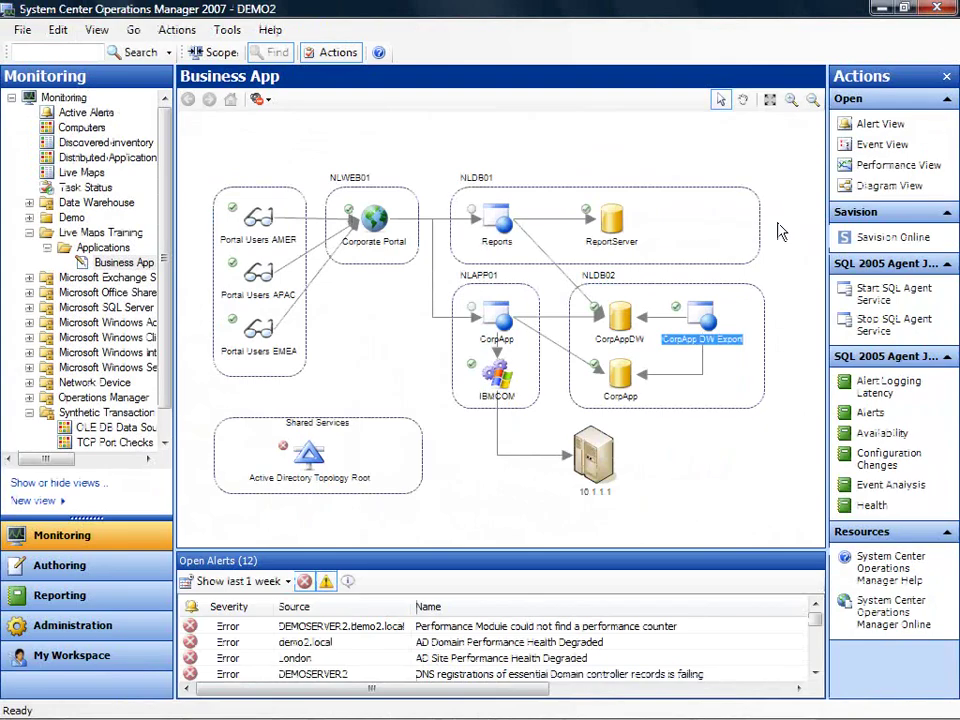
left_click(611, 224)
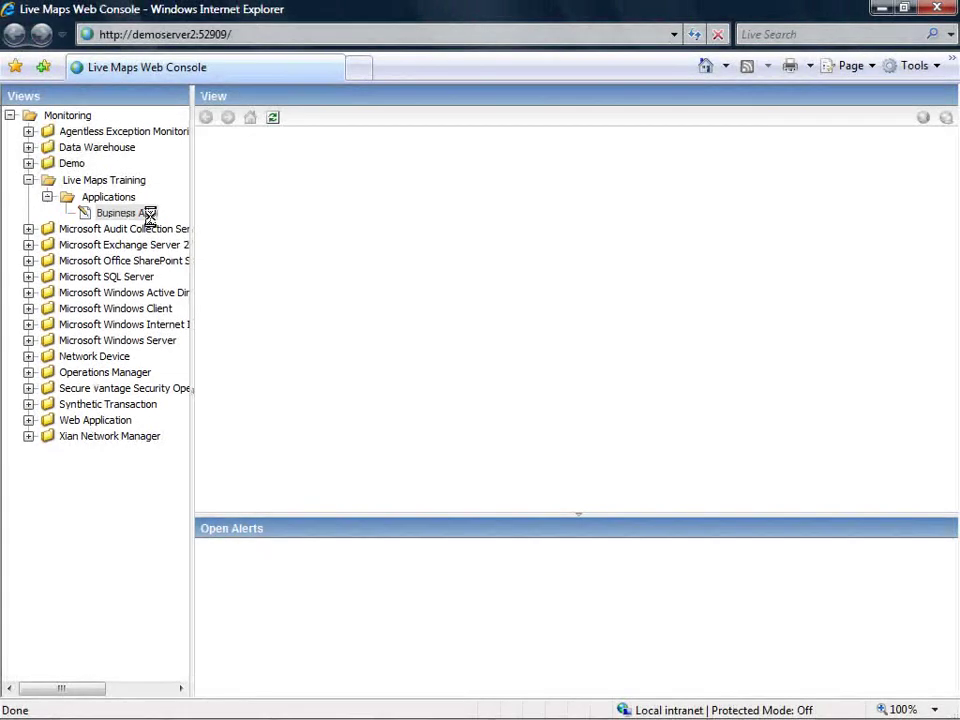
- In the Live Maps Web Console, open the Business App view on its own in a maximized window and select its web address
left_click(148, 214)
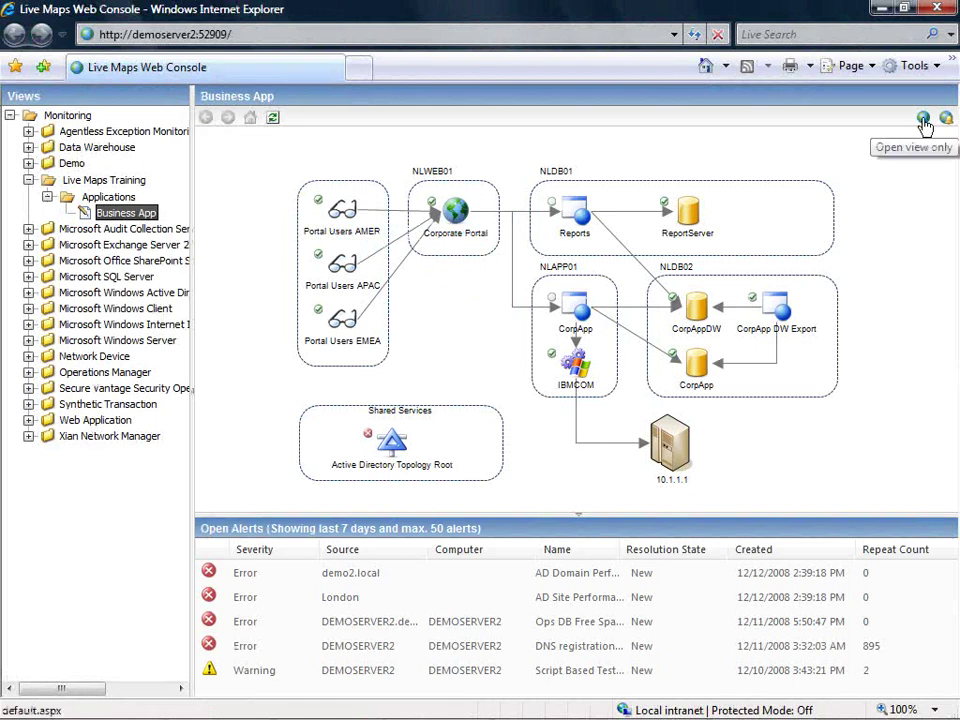
left_click(924, 122)
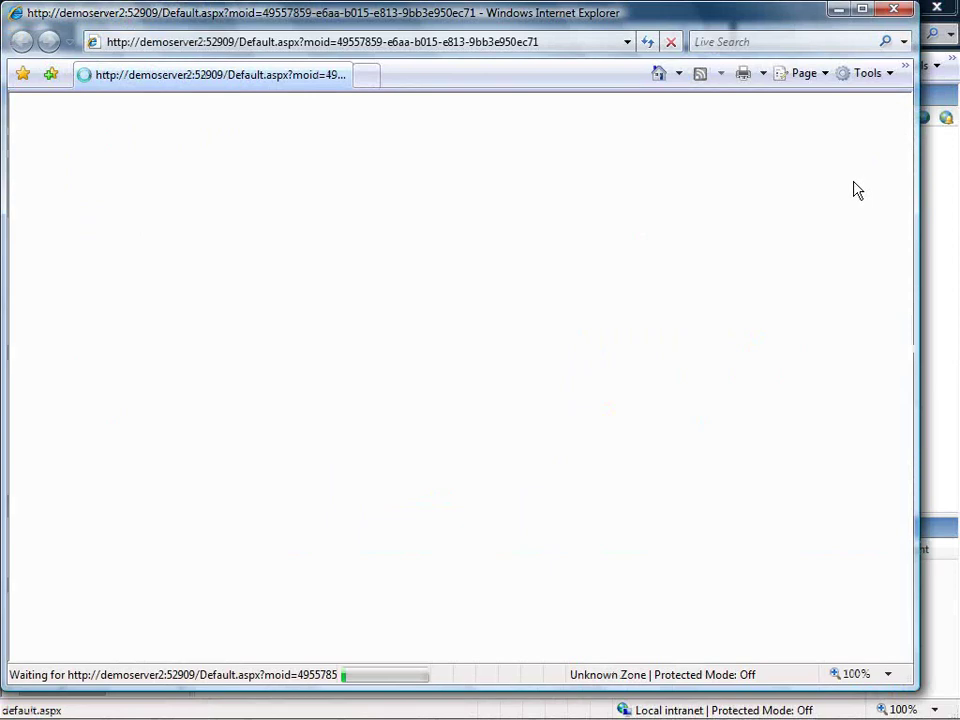
left_click(864, 11)
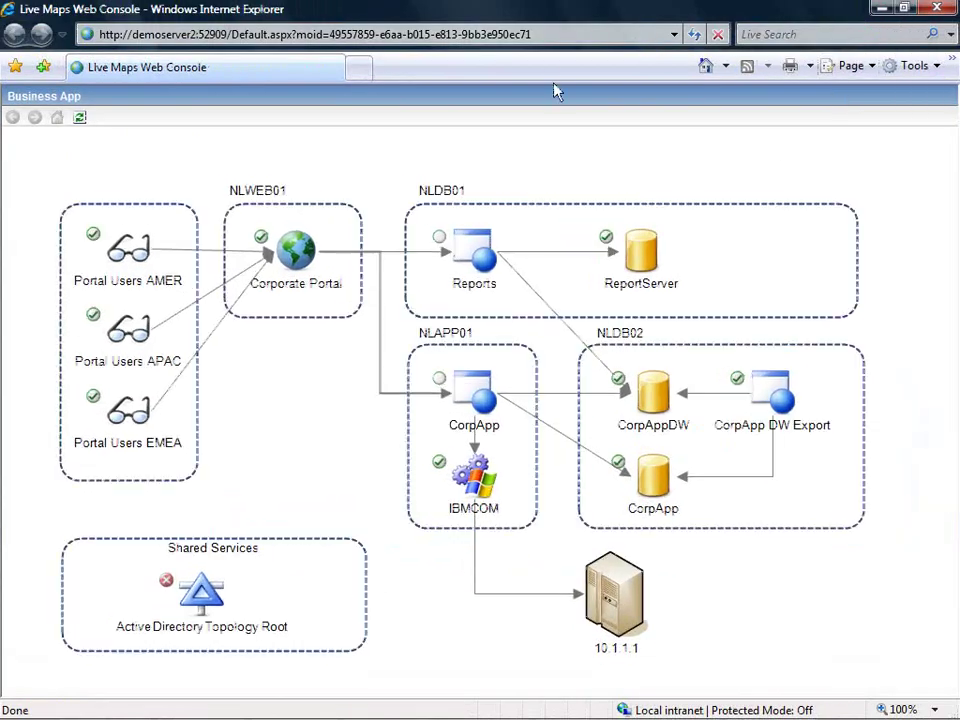
left_click(555, 34)
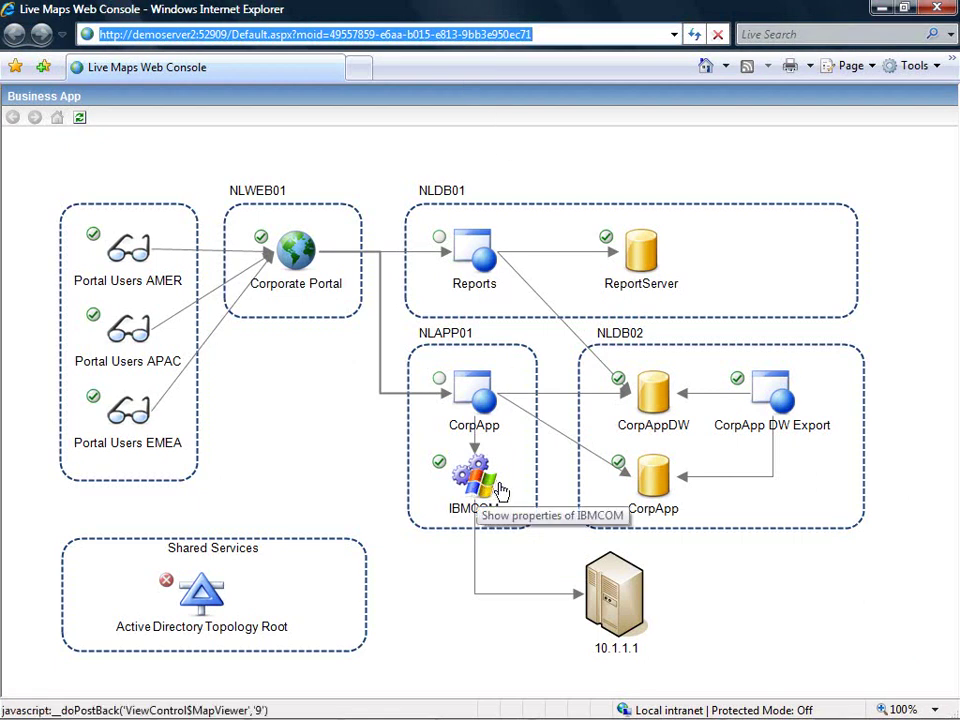
- Inspect the object properties of Corporate Portal and the State View of IBMCOM with its available actions, closing each one
left_click(322, 288)
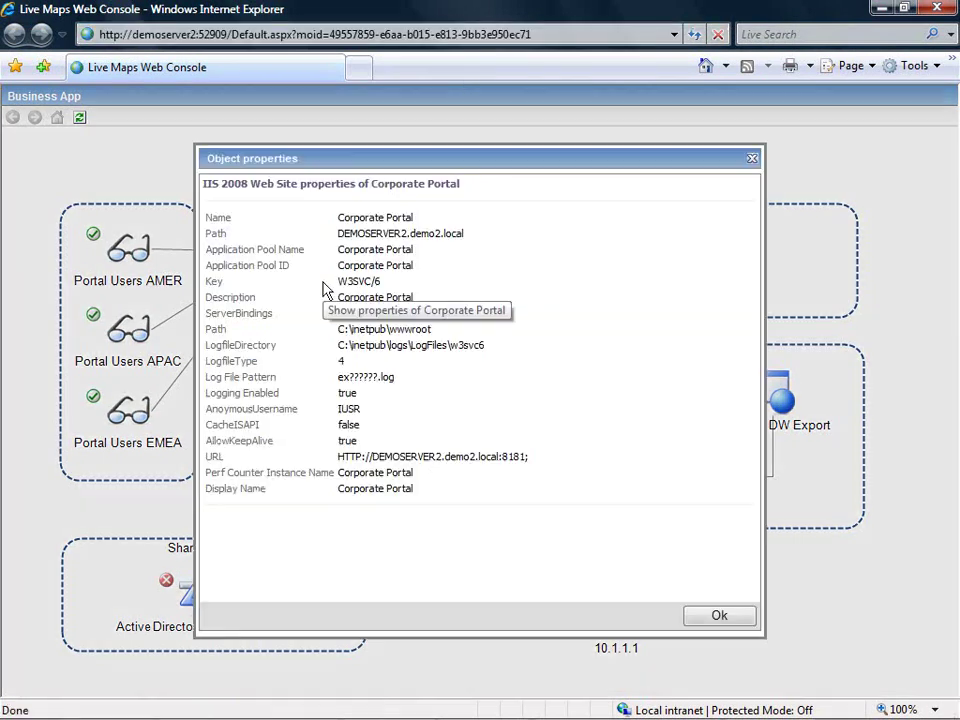
left_click(718, 617)
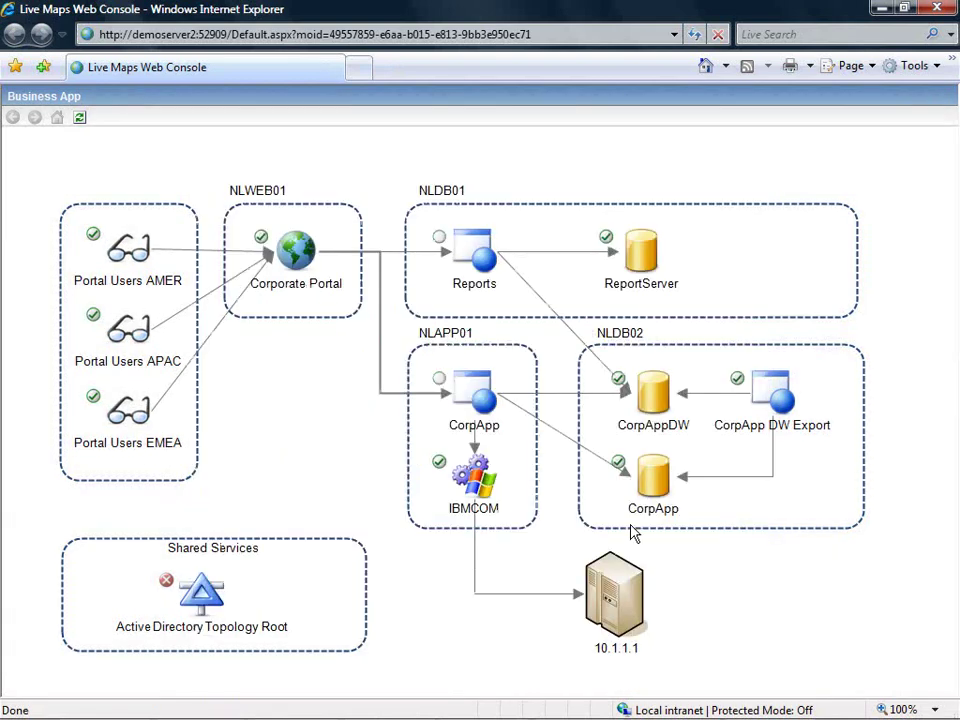
right_click(492, 482)
mouse_move(574, 493)
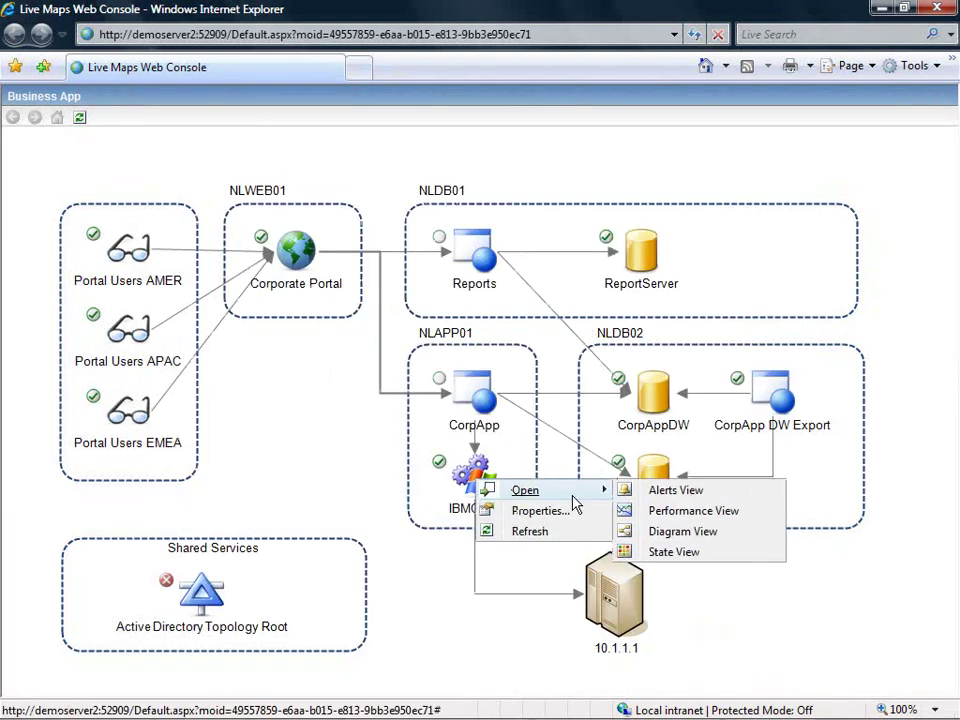
left_click(674, 553)
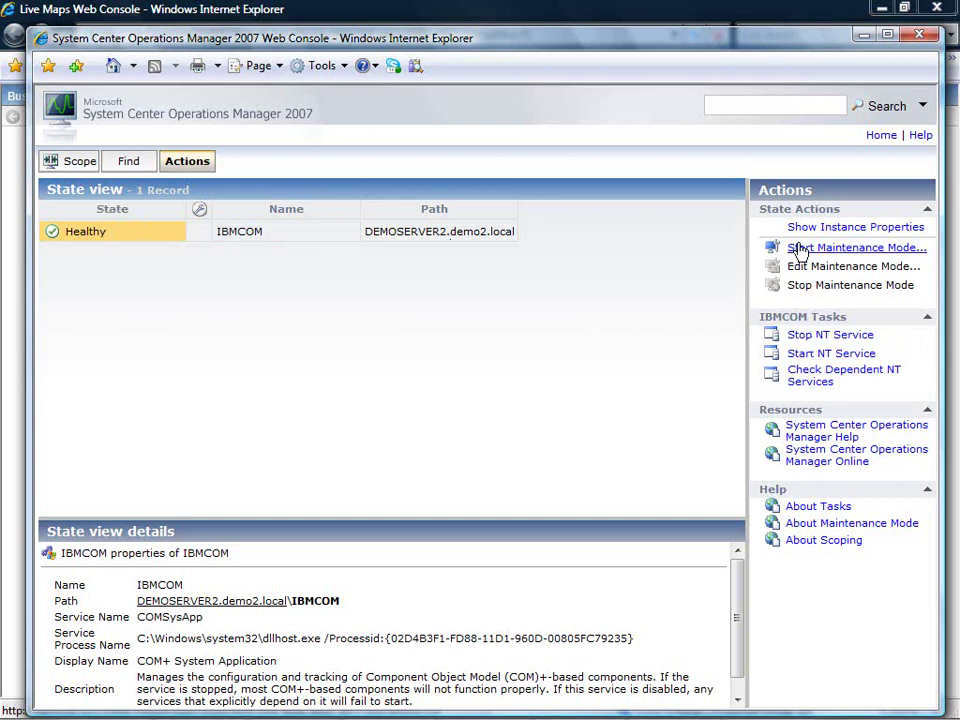
left_click(920, 38)
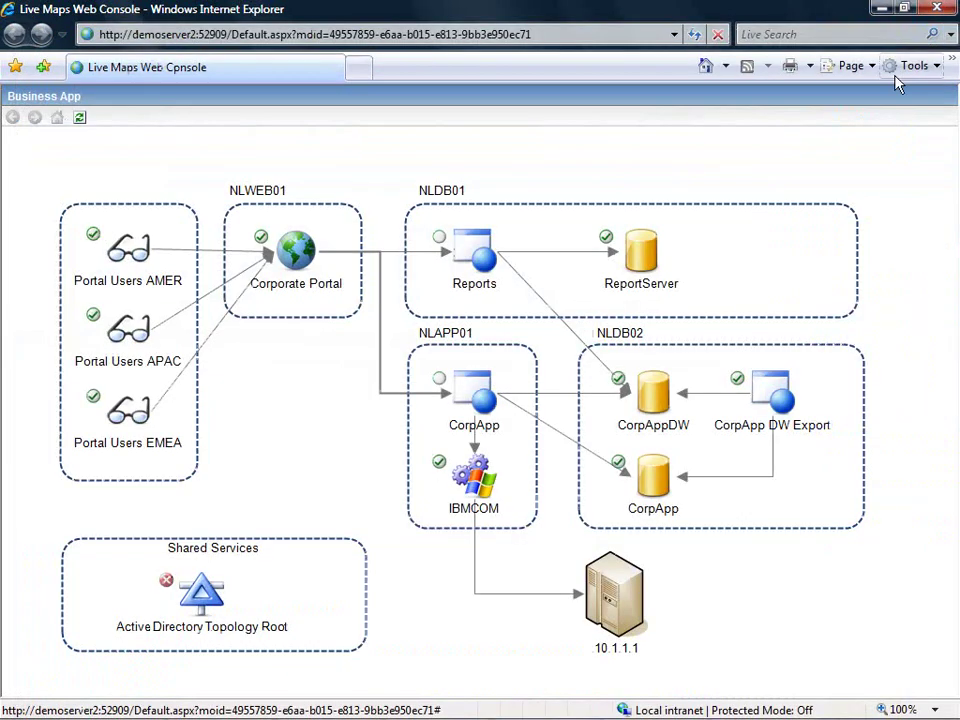
- Follow the hotspot on the 10.1.1.1 mainframe image to check its linked web page, and close that page
left_click(614, 592)
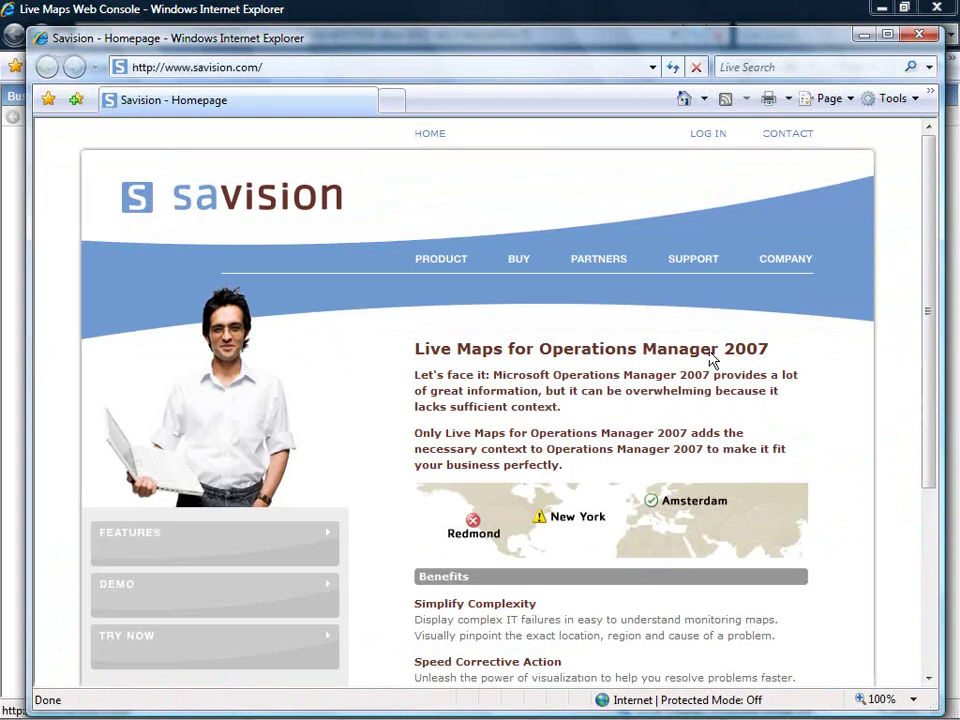
left_click(921, 40)
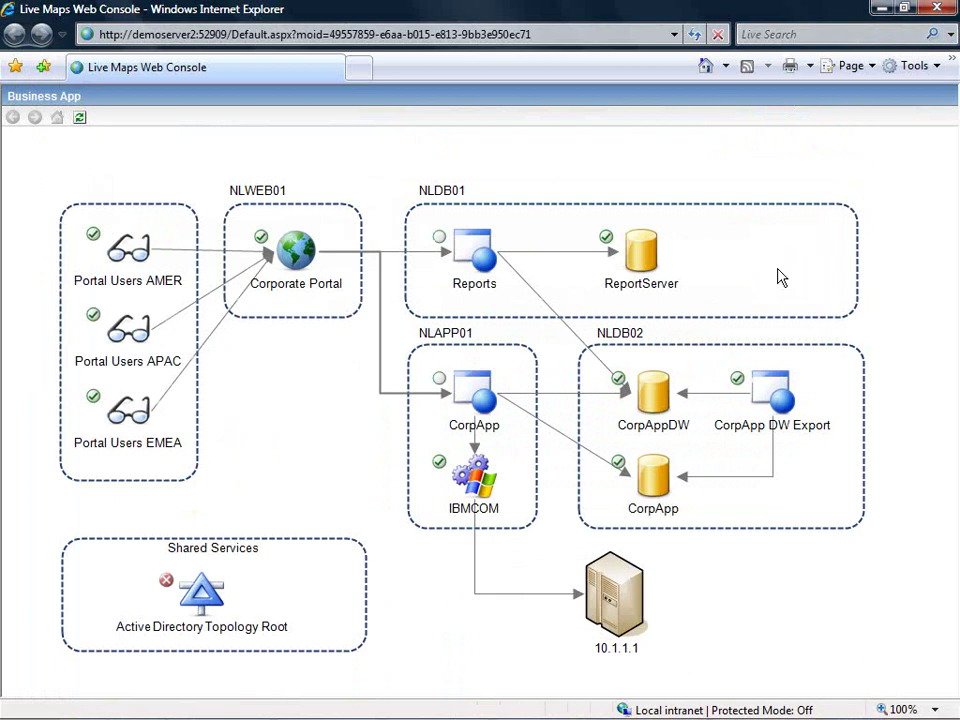